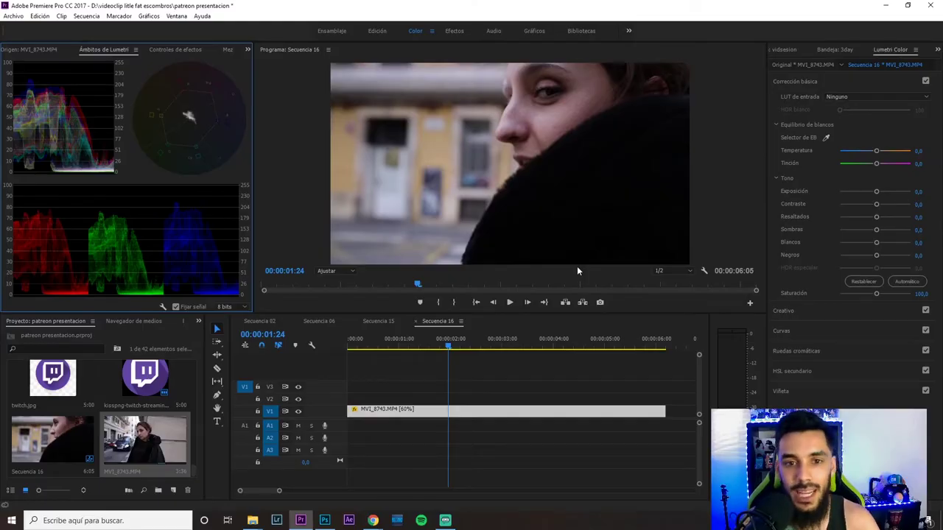
Show MVI_8743 in the source monitor, play the sequence from 00:00:00:00, then scrub back near the start.
left_click(493, 446)
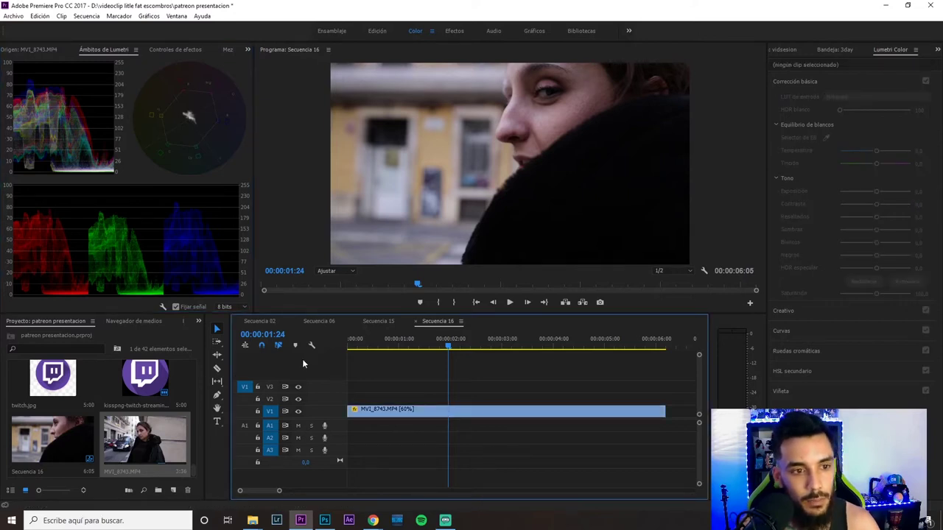
left_click(35, 50)
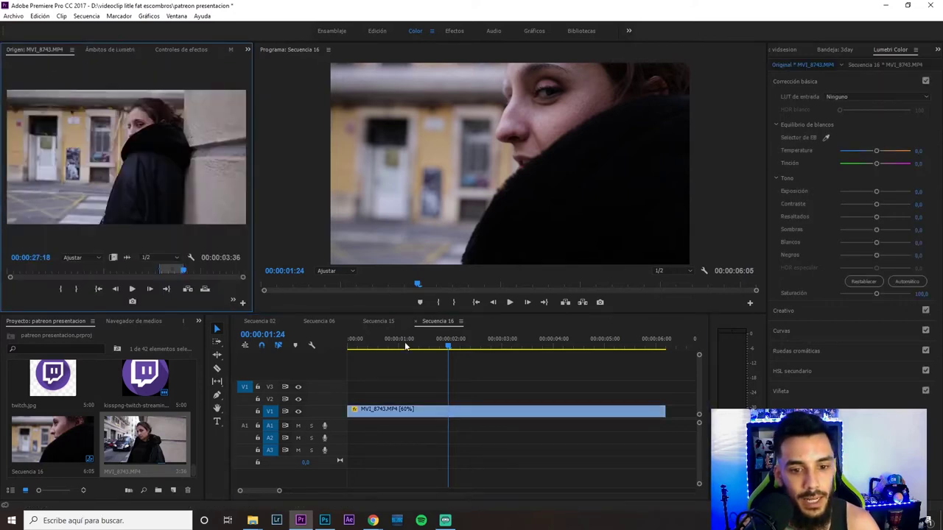
left_click_drag(405, 347, 348, 345)
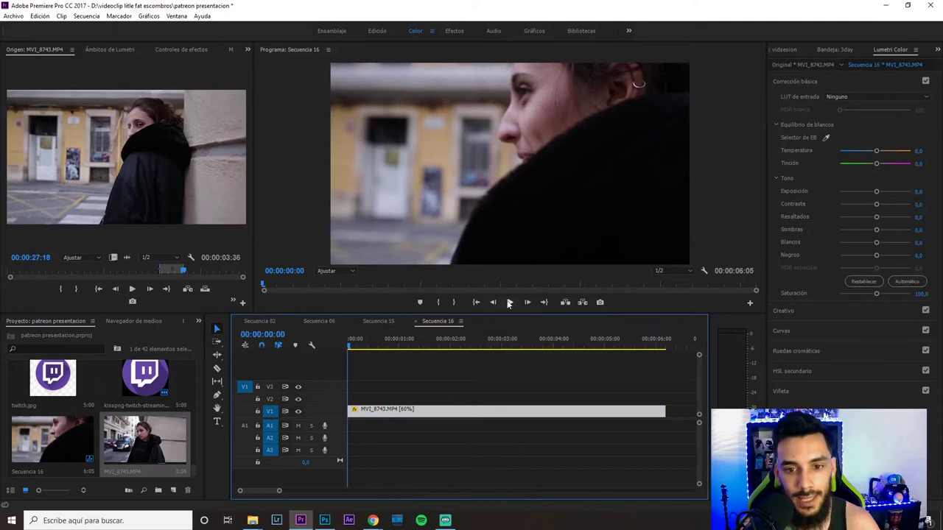
left_click(508, 302)
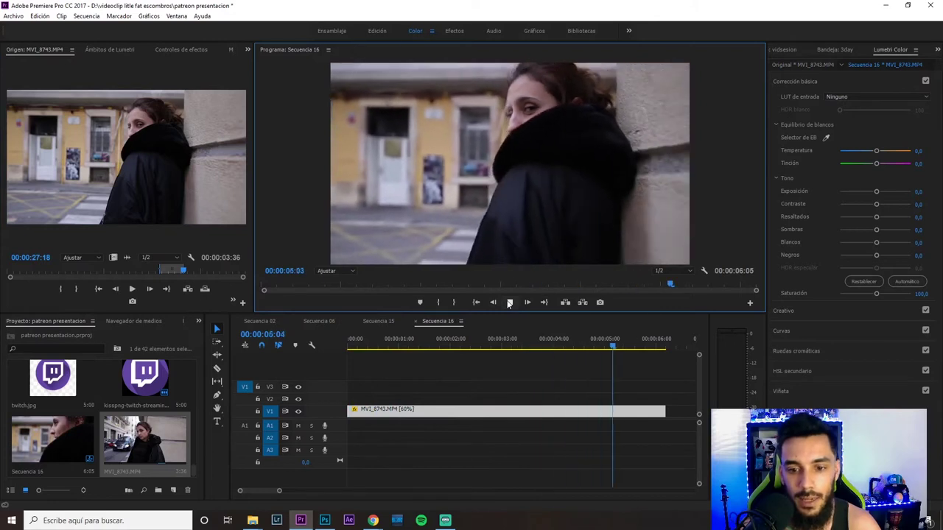
left_click_drag(656, 341, 341, 379)
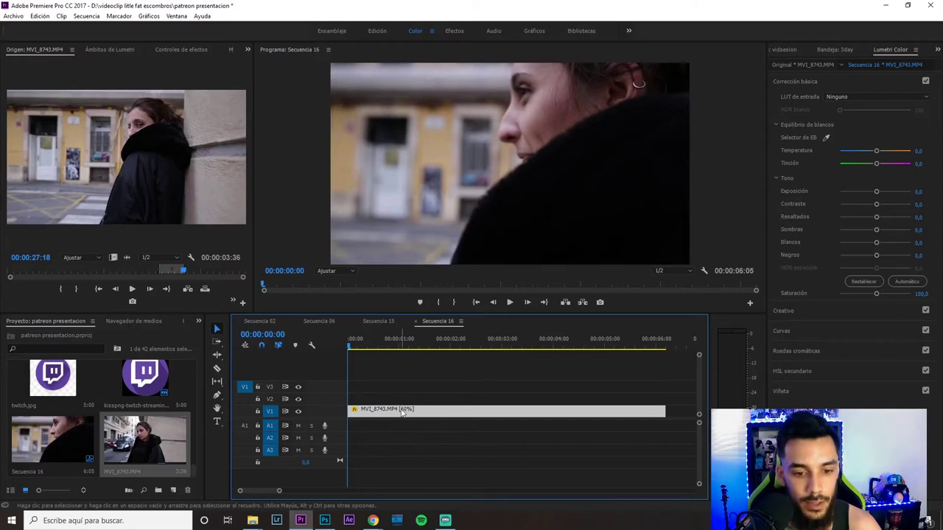
Switch the top-left panel from Effect Controls to the Ámbitos de Lumetri scopes.
left_click(176, 50)
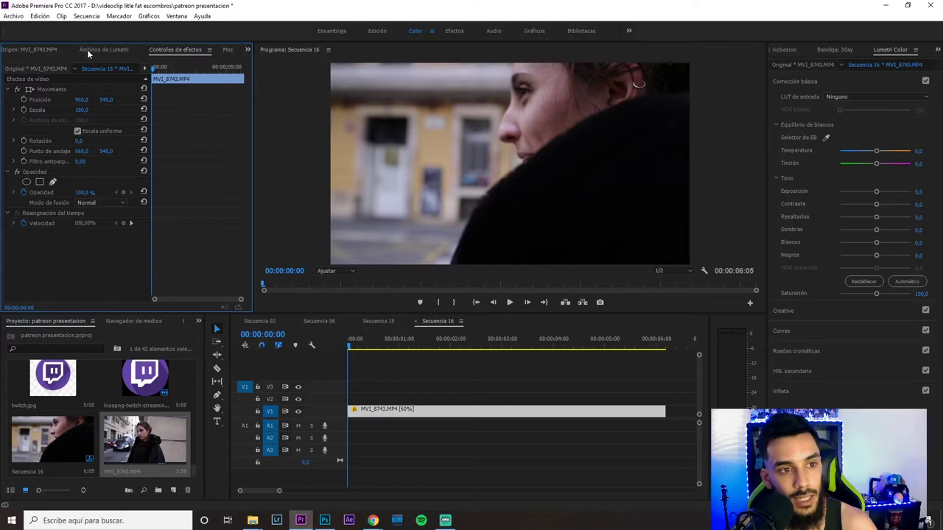
left_click(95, 50)
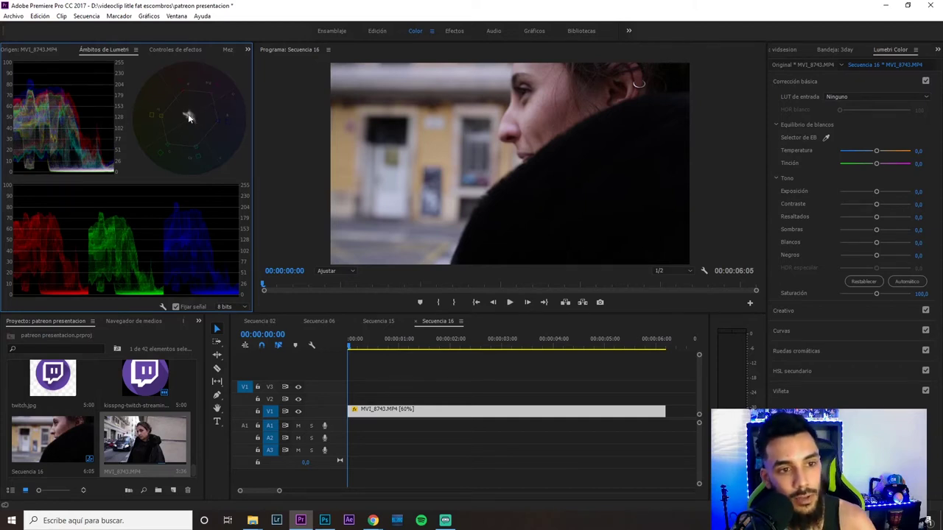
Review the Lumetri Scopes display options and close the menu without changes.
right_click(128, 166)
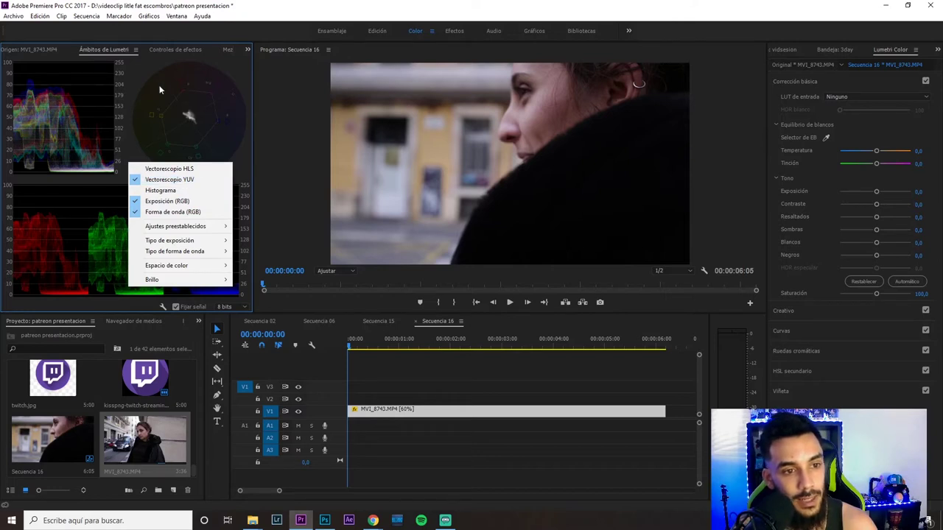
left_click(130, 74)
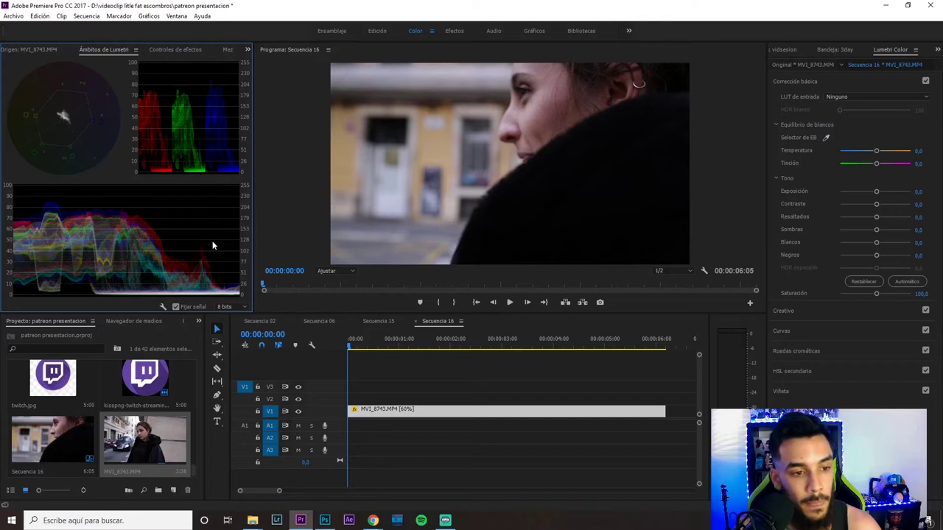
Refocus the timeline and expand the Ruedas cromáticas section in Lumetri Color.
left_click(380, 399)
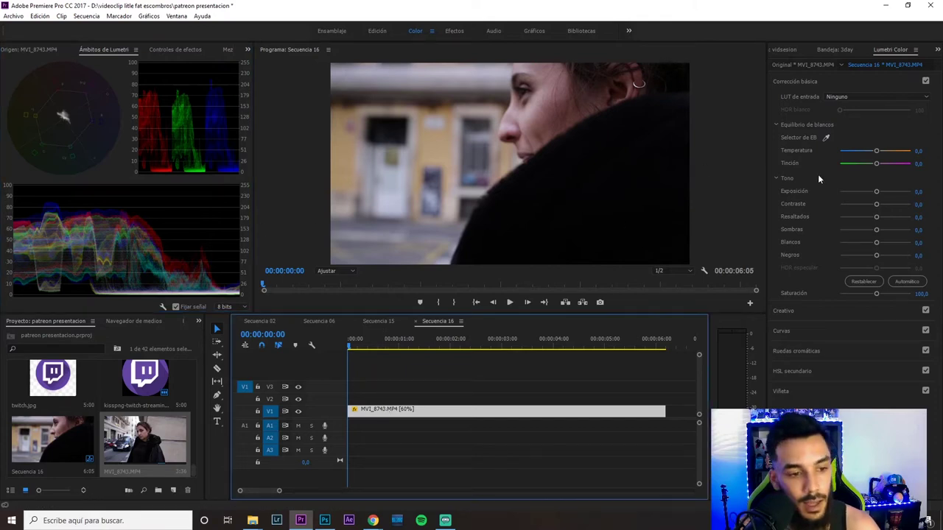
left_click(789, 350)
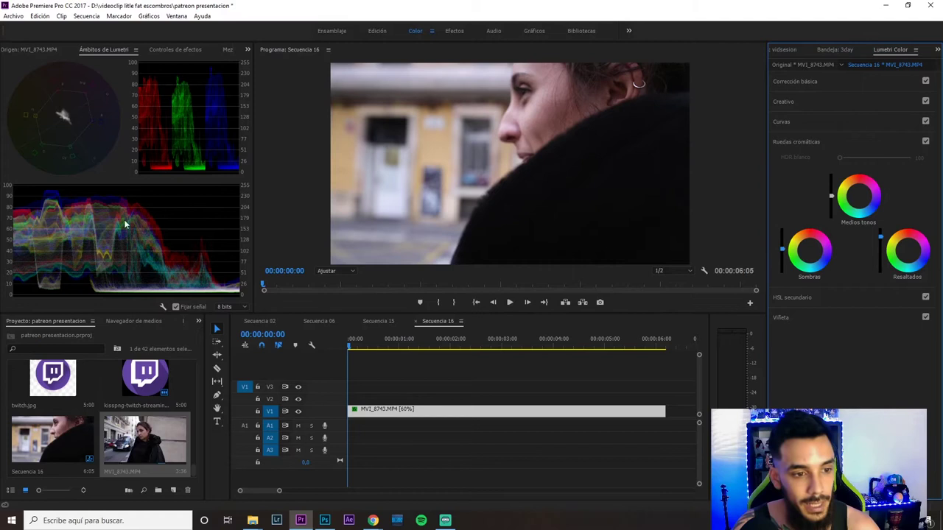
Hide the Exposición (RGB) parade scope, then turn it back on.
right_click(153, 137)
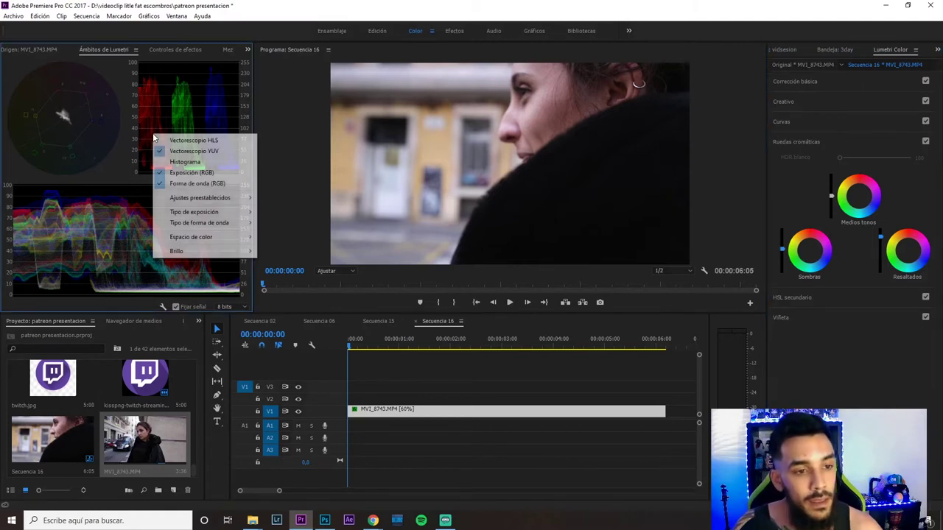
left_click(191, 173)
right_click(190, 178)
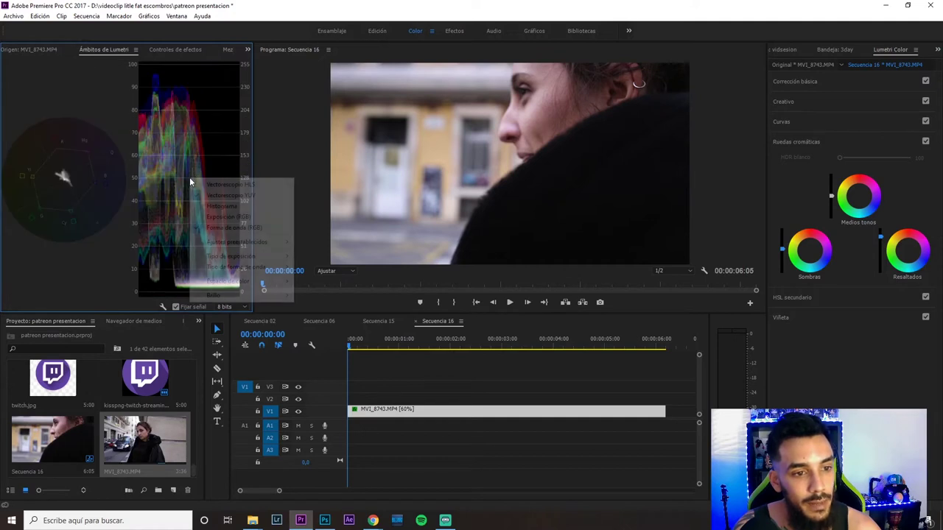
left_click(221, 217)
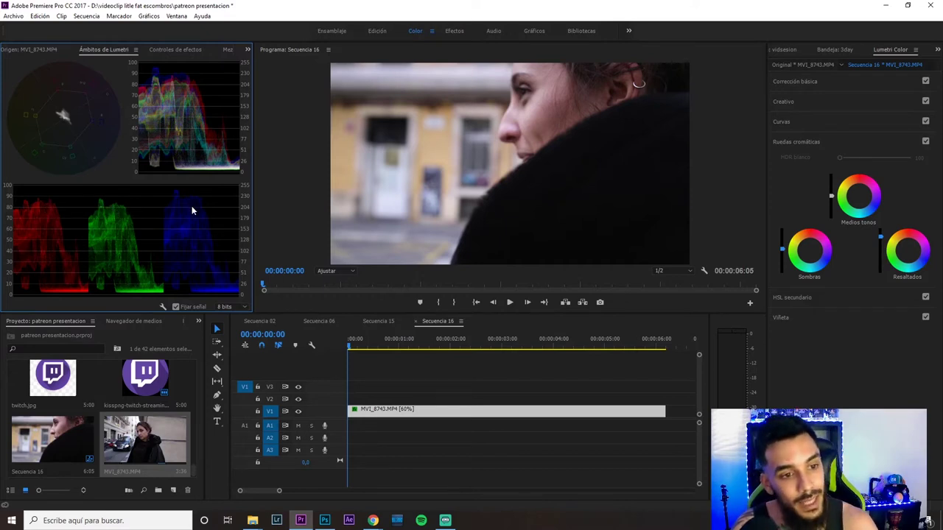
Switch to Corrección básica and set Temperatura to 9,0 and Tinción to -9,0.
left_click(795, 141)
left_click(806, 83)
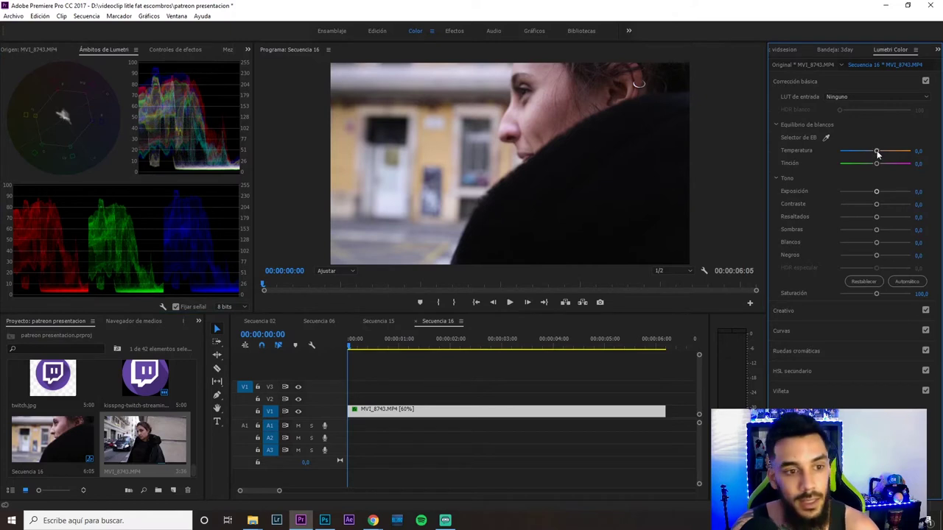
mouse_move(877, 151)
left_mouse_down()
mouse_move(878, 166)
mouse_move(868, 165)
mouse_move(882, 152)
left_mouse_up()
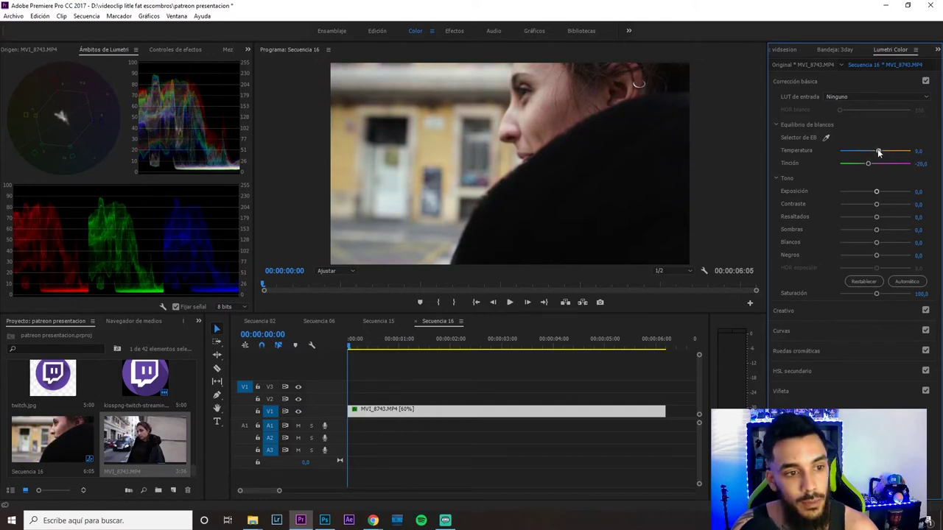
left_click_drag(868, 164, 873, 166)
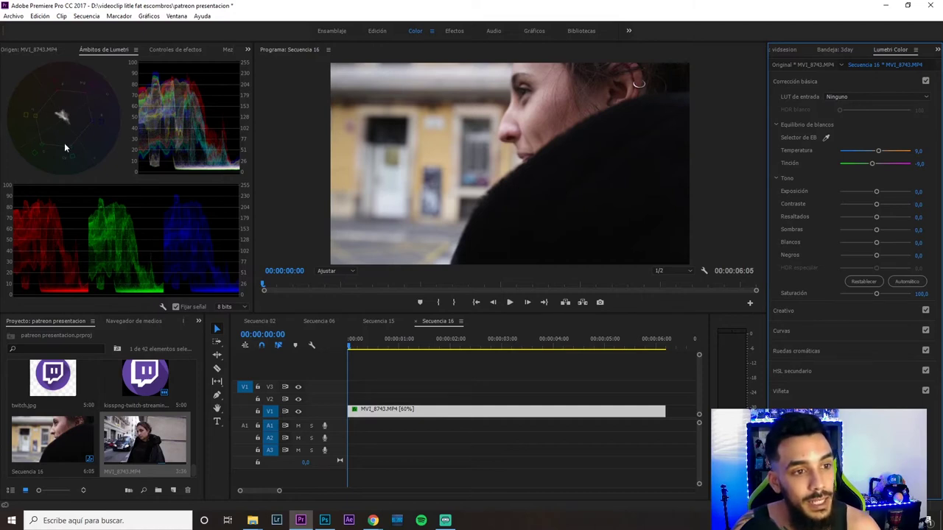
Place the waveform and RGB parade above the vectorscope, and collapse Corrección básica.
left_click(49, 110)
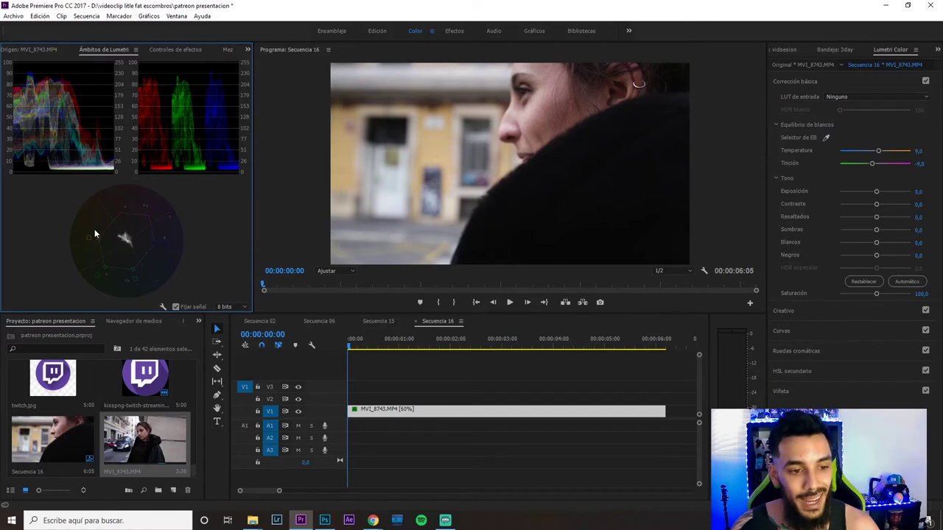
left_click(797, 83)
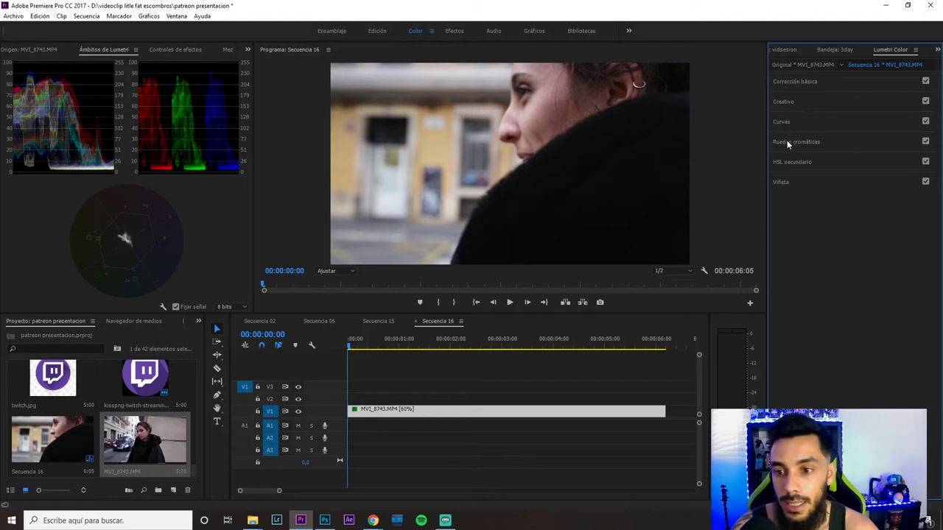
In HSL Secundario, sample the woman's skin tone as the key colour.
left_click(787, 161)
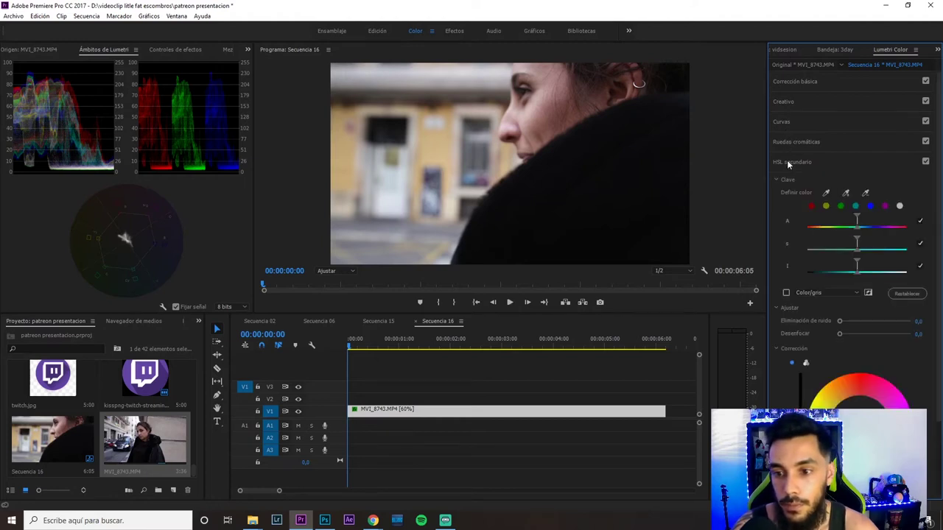
left_click(827, 193)
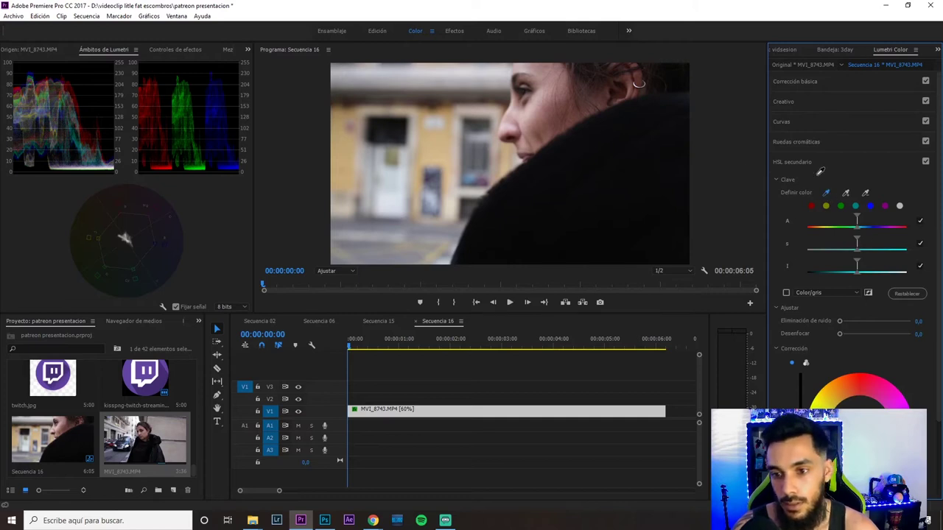
left_click(536, 115)
Narrow the hue, saturation and luminance key ranges and turn off the Color/gris preview.
mouse_move(831, 226)
left_mouse_down()
mouse_move(839, 224)
mouse_move(822, 230)
left_mouse_up()
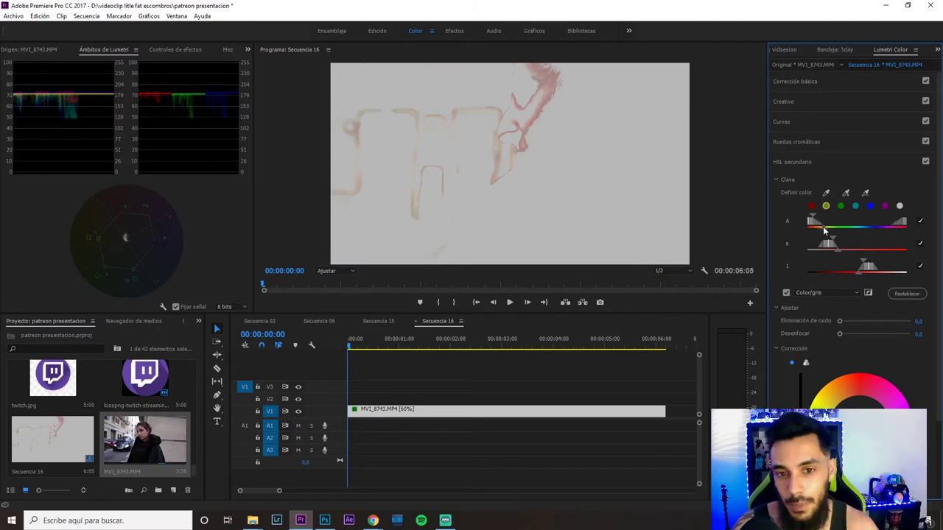
left_click_drag(824, 226, 817, 227)
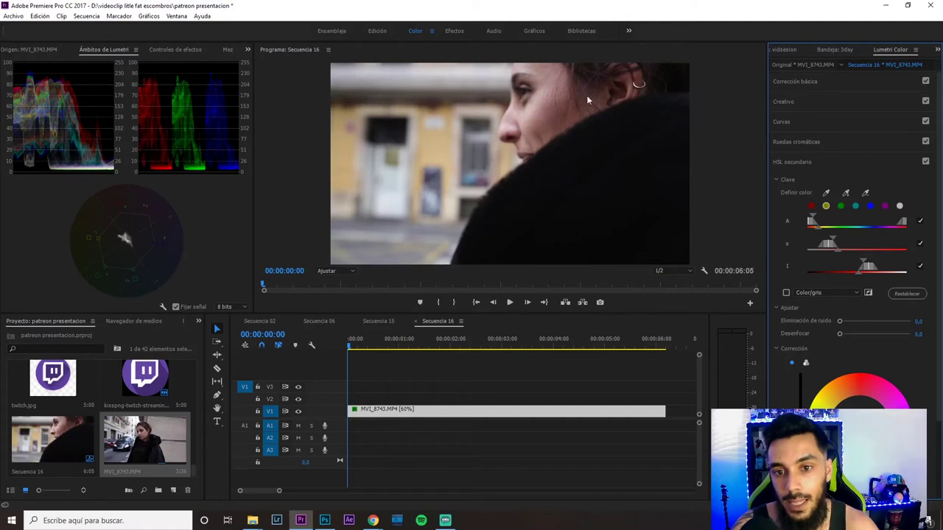
mouse_move(817, 226)
left_mouse_down()
mouse_move(858, 247)
mouse_move(840, 249)
mouse_move(828, 274)
mouse_move(801, 272)
left_mouse_up()
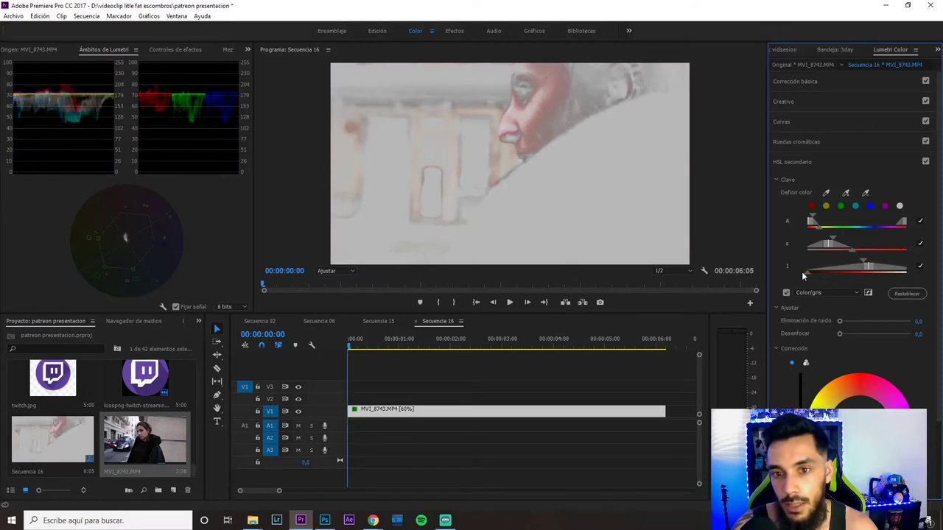
left_click_drag(808, 274, 807, 272)
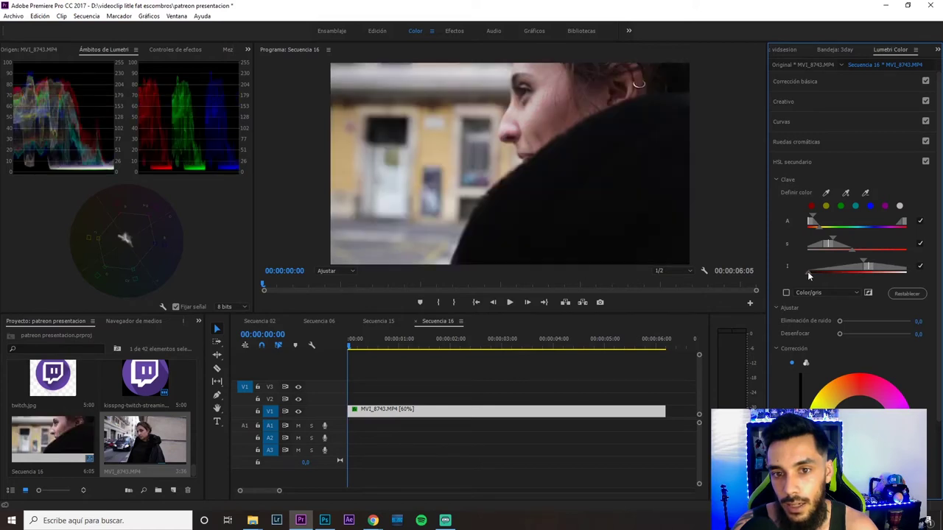
left_click_drag(852, 249, 862, 249)
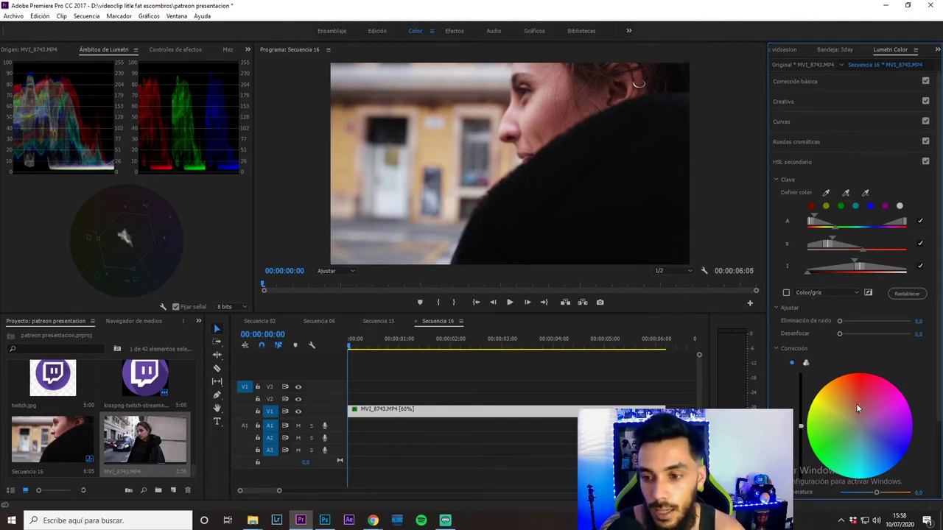
Nudge the HSL Corrección wheel slightly to tint the keyed skin area, then select the V1 clip.
left_click(858, 411)
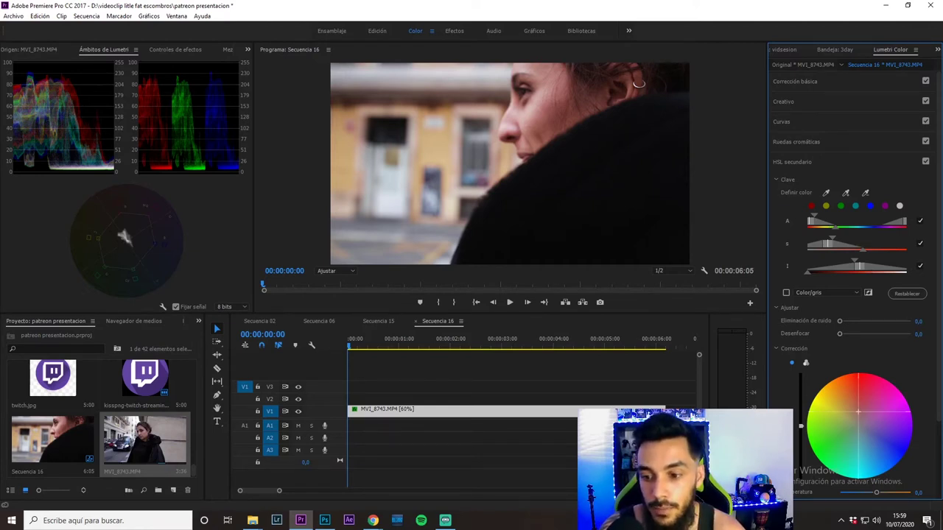
left_click_drag(858, 412, 858, 414)
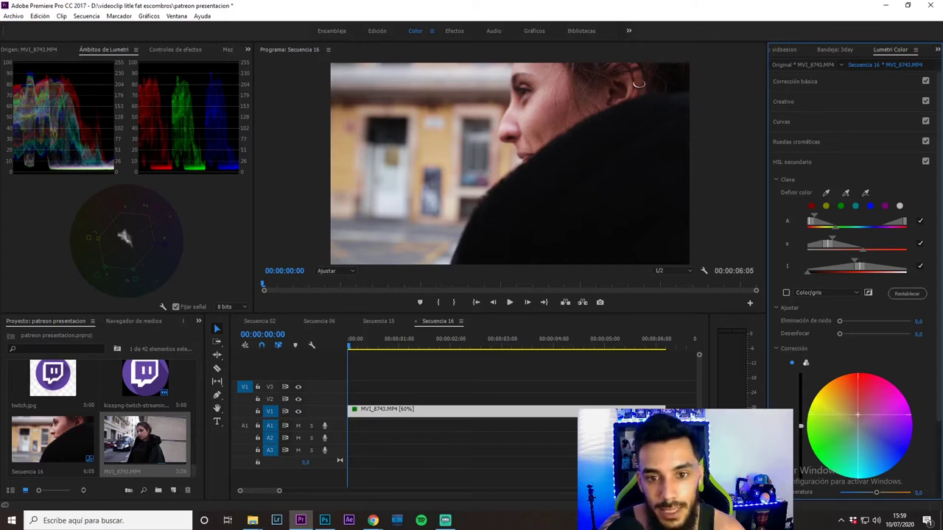
left_click(521, 444)
left_click(524, 418)
Compare the grade by toggling Lumetri Color off and on in Effect Controls, then play the sequence.
left_click(184, 50)
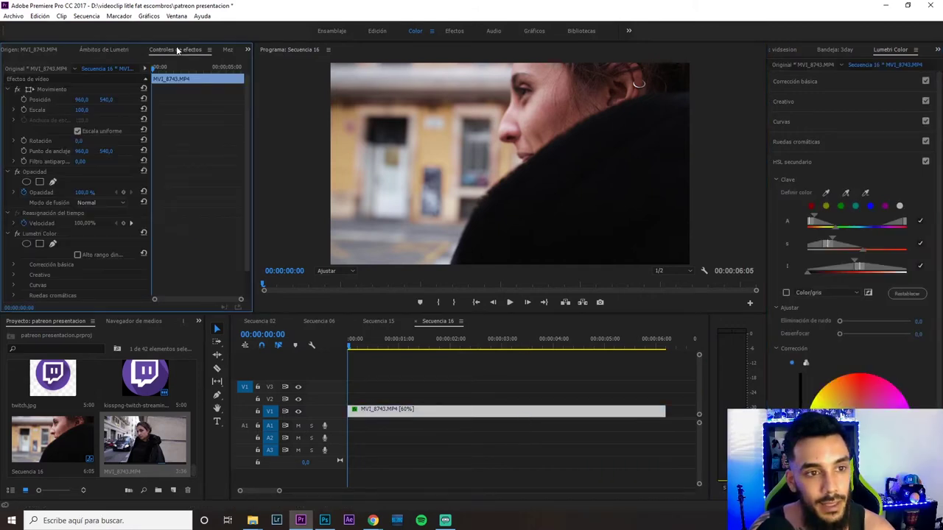
left_click(19, 234)
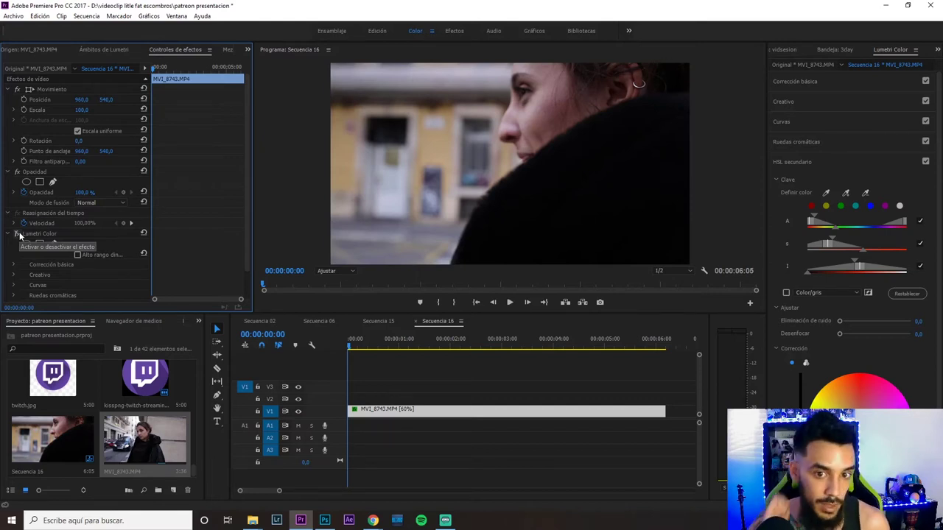
left_click(18, 234)
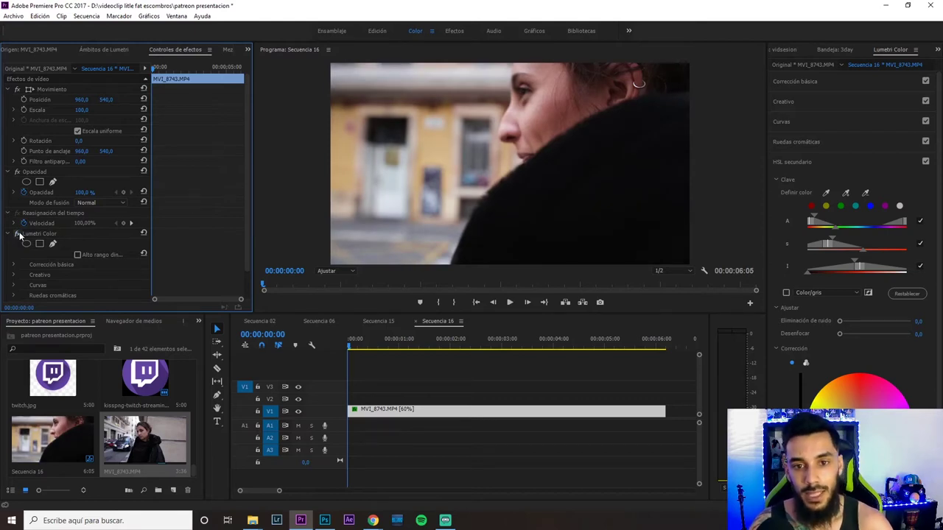
left_click(509, 302)
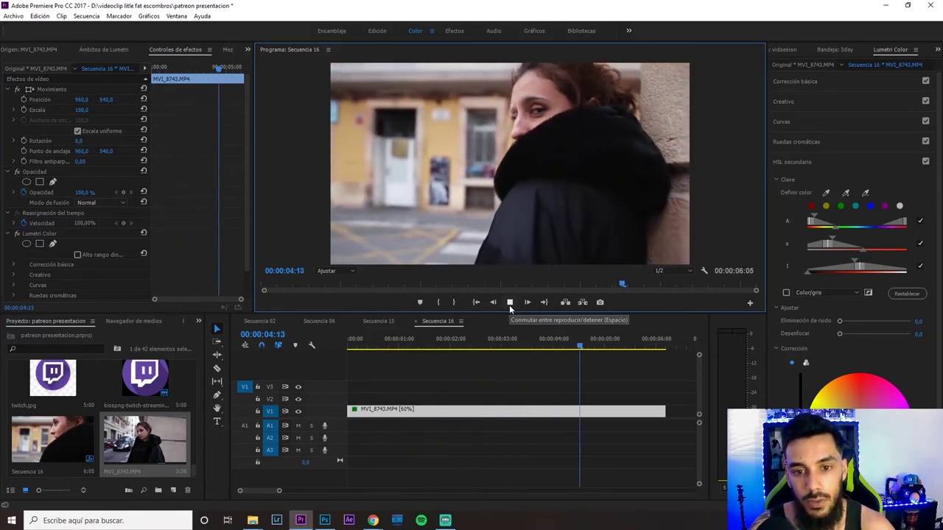
Play and stop the graded clip several times in the Program monitor to review the close-up.
left_click(509, 305)
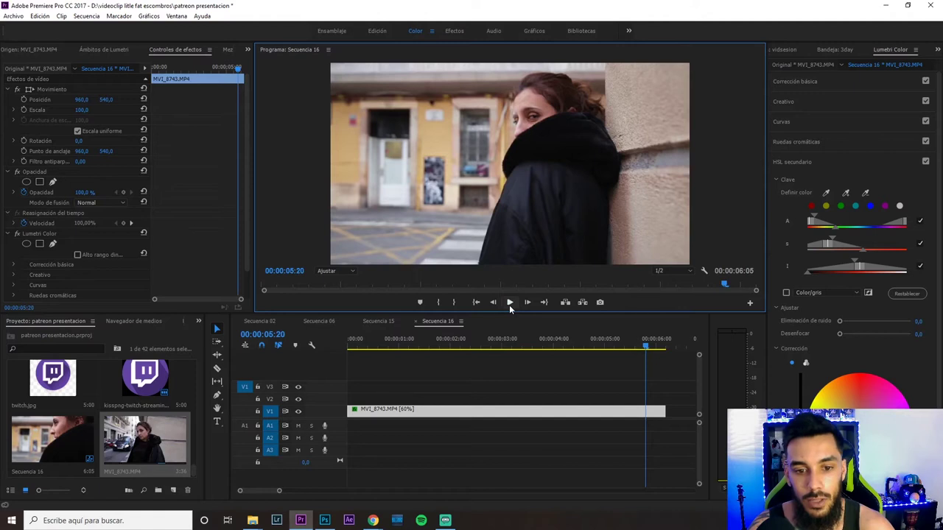
left_click(509, 305)
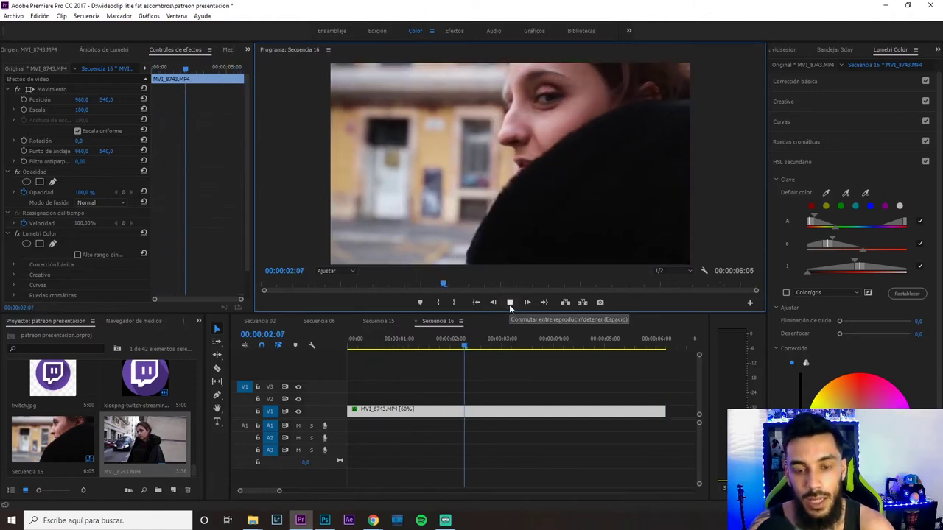
left_click(509, 303)
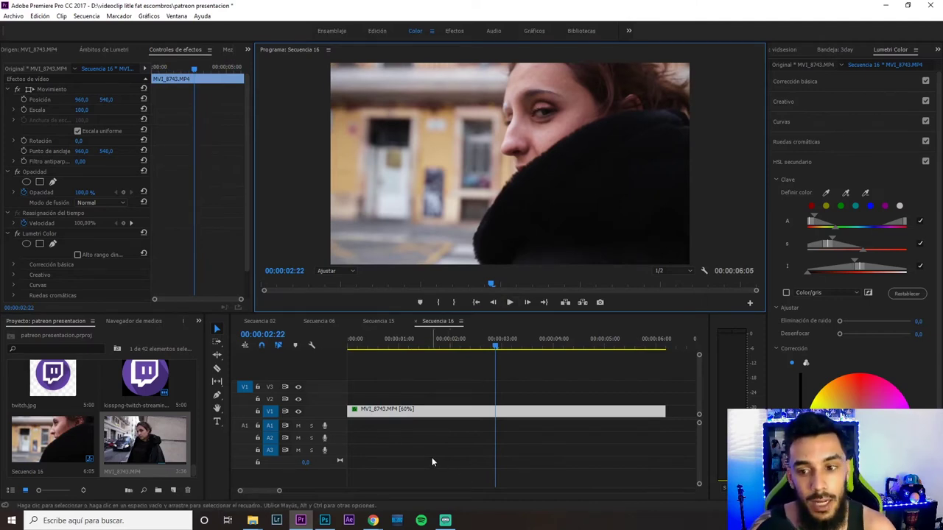
left_click(511, 303)
left_click(511, 303)
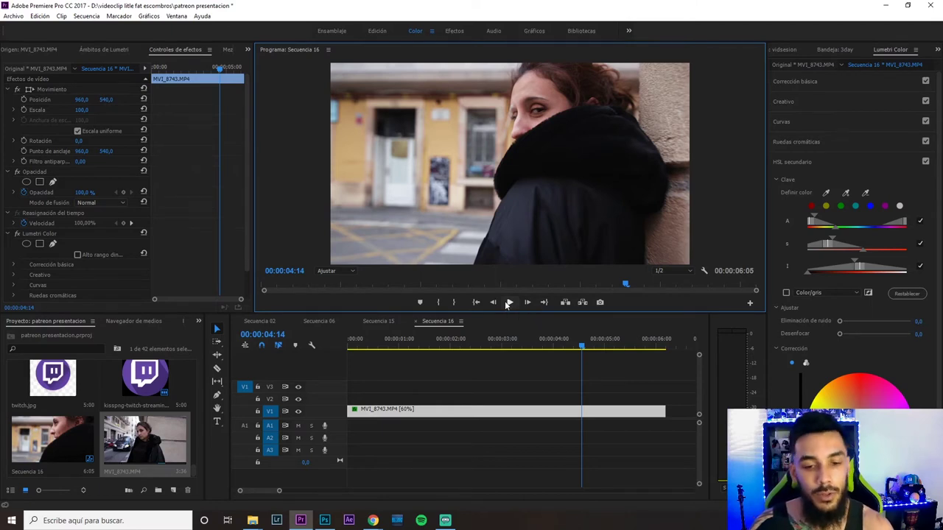
left_click(576, 343)
Return the playhead to the start and create a new 1920x1080 adjustment layer (Capa de ajuste).
key("Home")
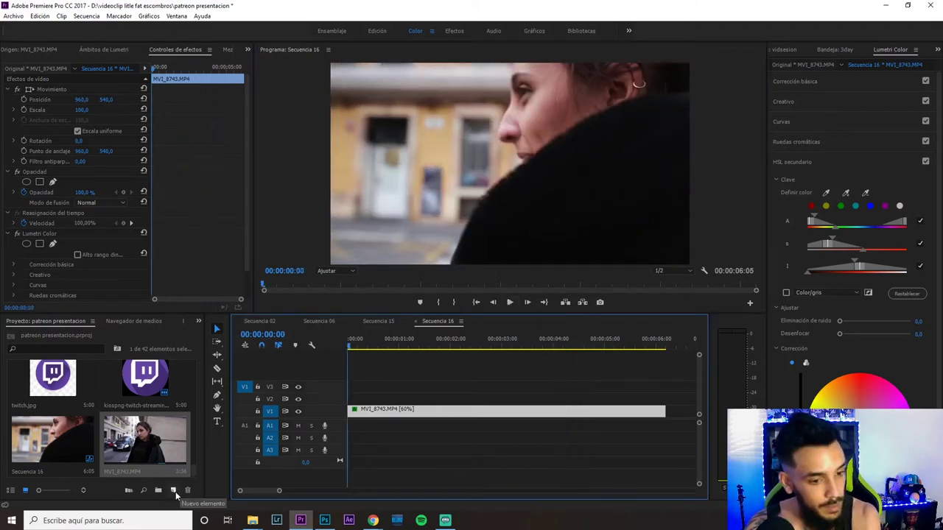
left_click(175, 492)
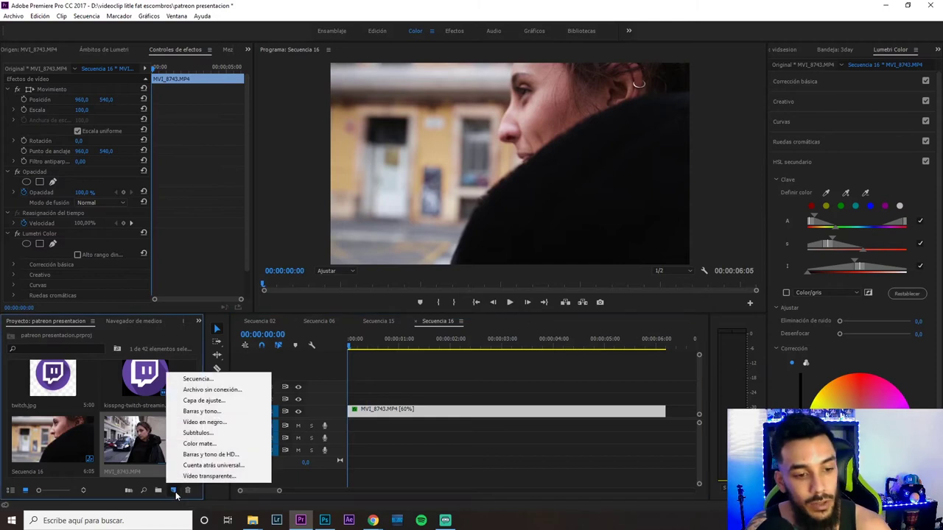
left_click(209, 401)
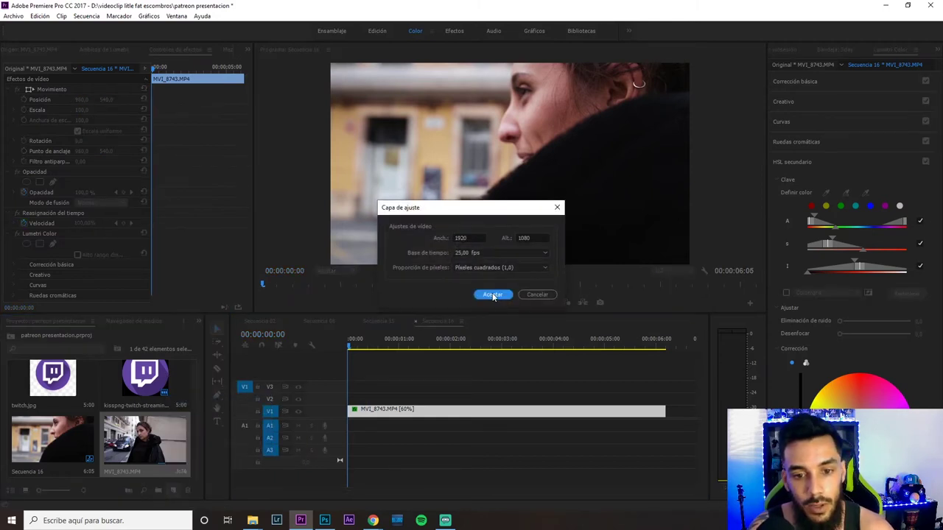
left_click(493, 294)
Place the adjustment layer on V2 above MVI_8743 and extend it to the clip's full length.
left_click_drag(27, 450, 351, 404)
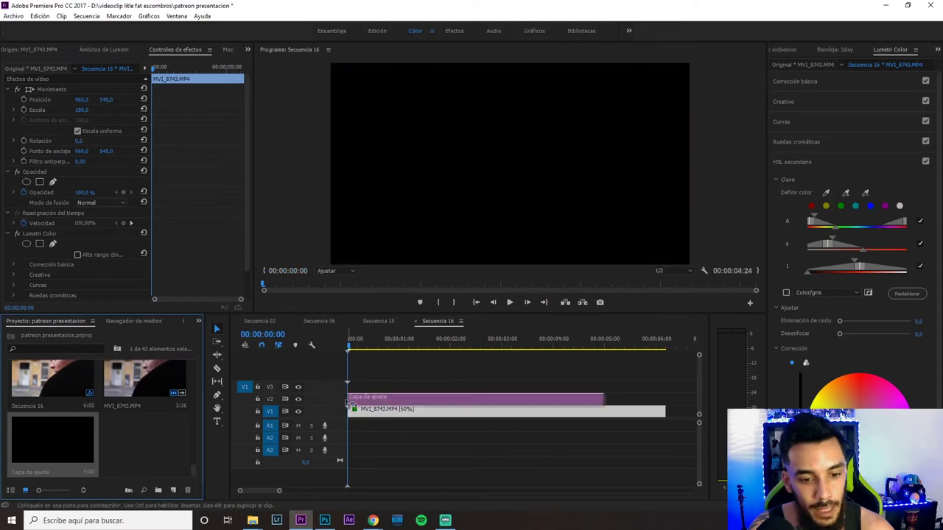
left_click_drag(603, 398, 665, 399)
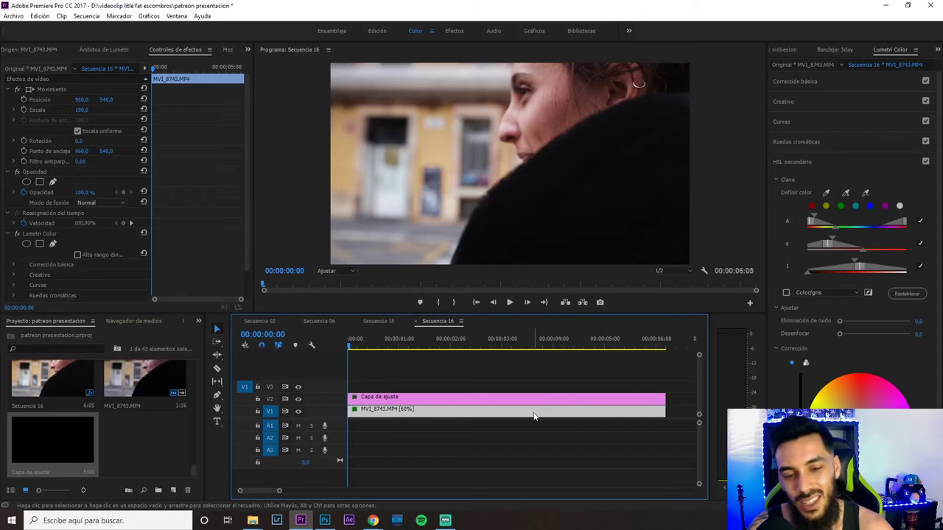
left_click(493, 438)
left_click(386, 340)
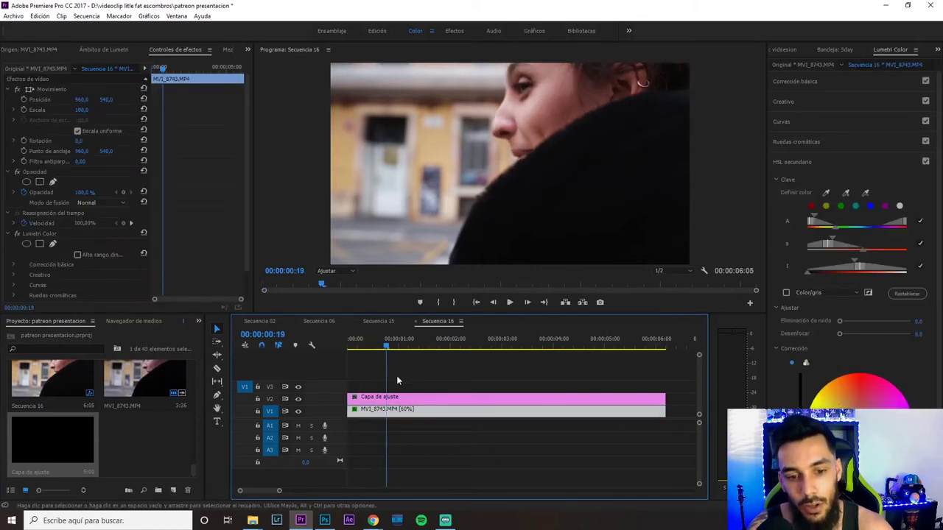
On the V2 adjustment layer, set Basic Correction Contrast to 20,0 and Exposure to 0,4.
left_click(408, 398)
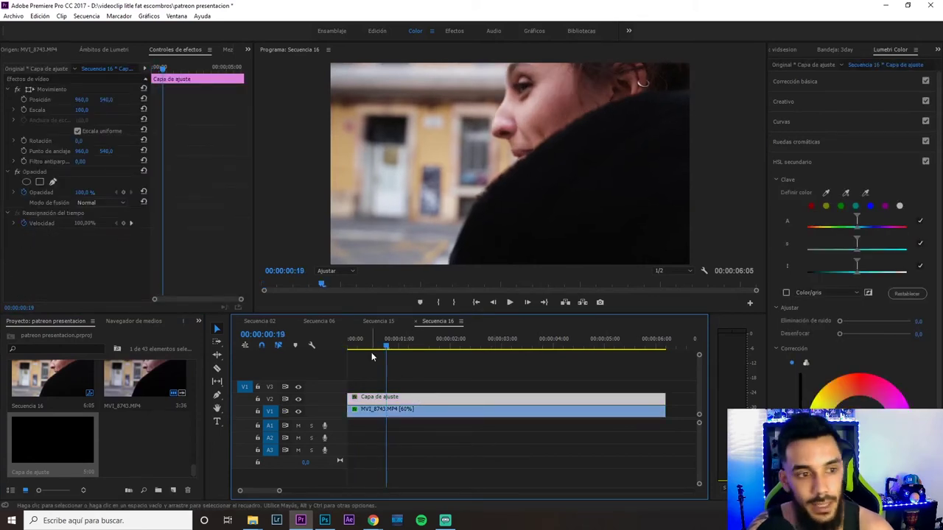
left_click(782, 162)
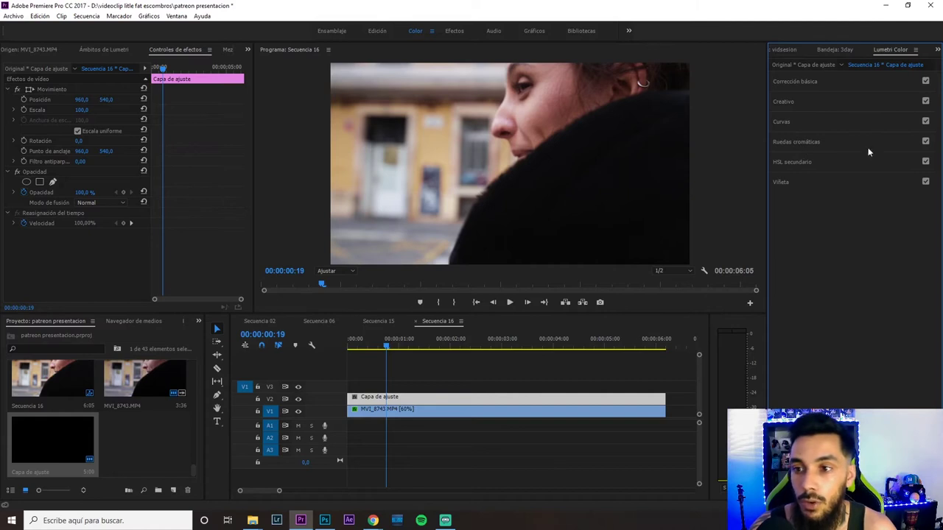
left_click(798, 81)
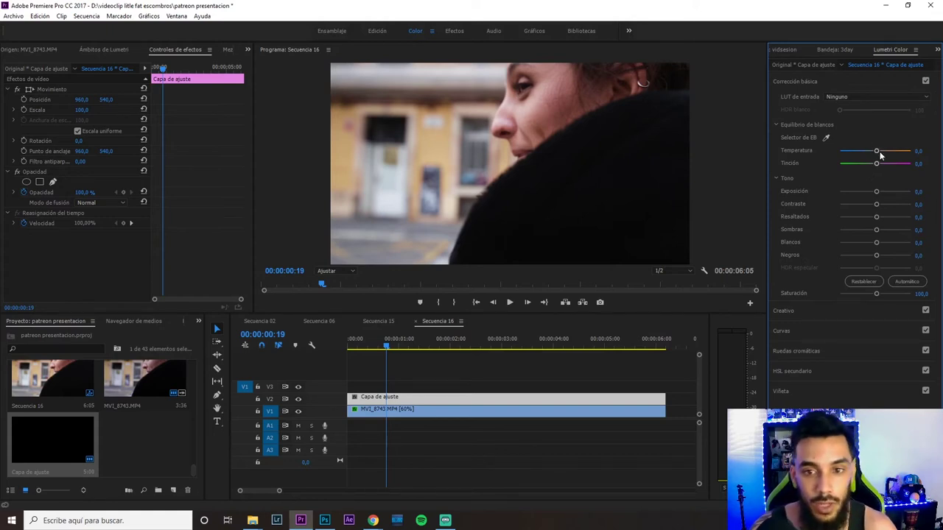
left_click(877, 206)
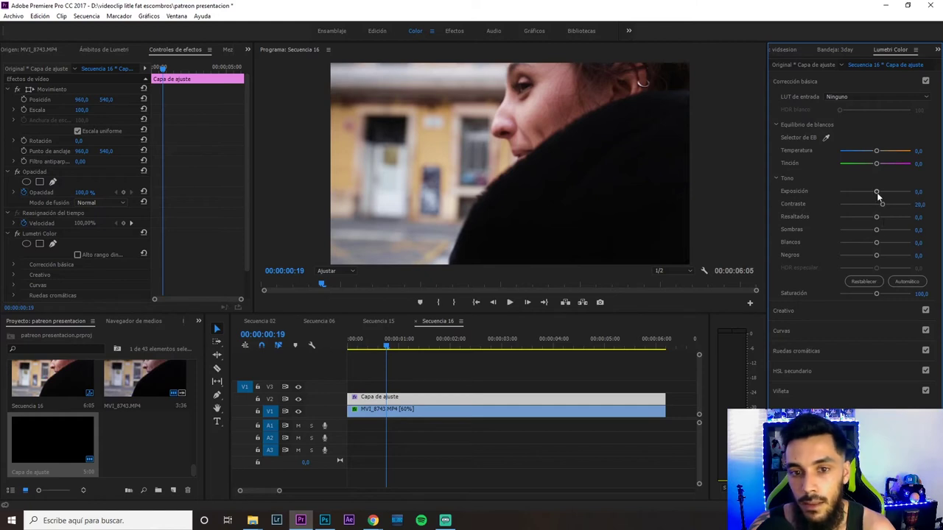
left_click_drag(878, 194, 876, 194)
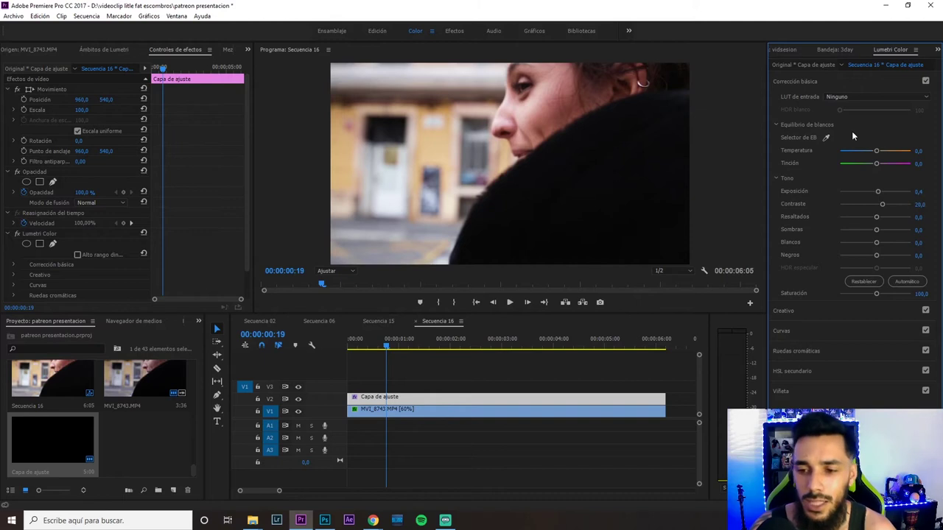
Lift the adjustment layer's Blacks slightly in Basic Correction.
left_click(808, 83)
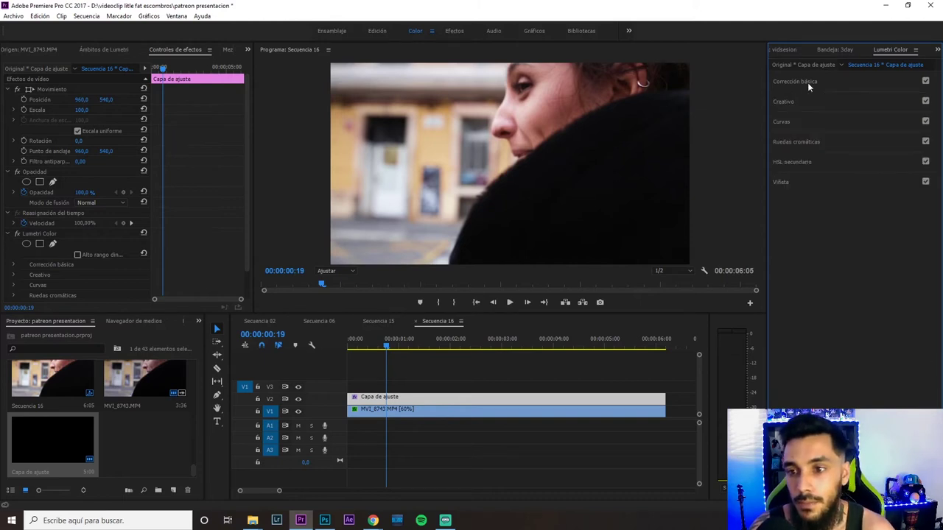
left_click(802, 88)
left_click_drag(876, 256, 879, 256)
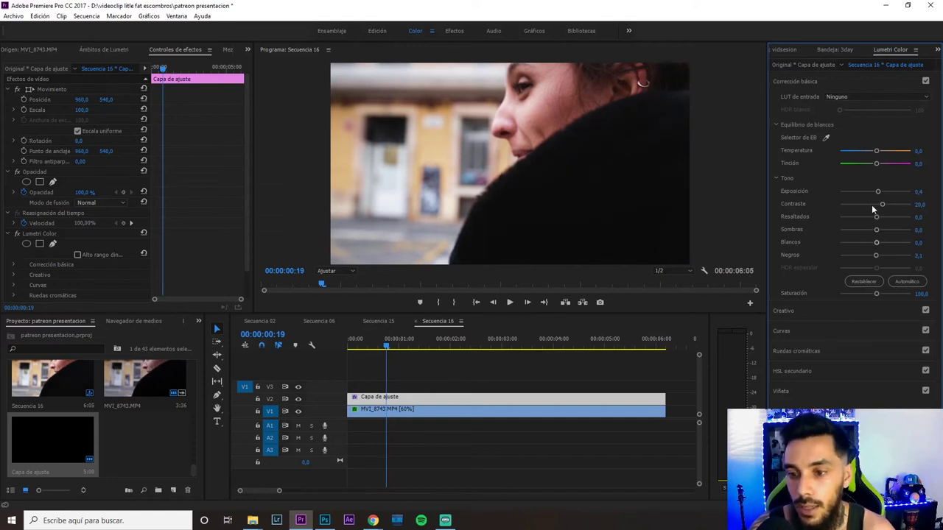
Check the Creative look section, then expand the Curves section showing the unaltered RGB curve.
left_click(797, 82)
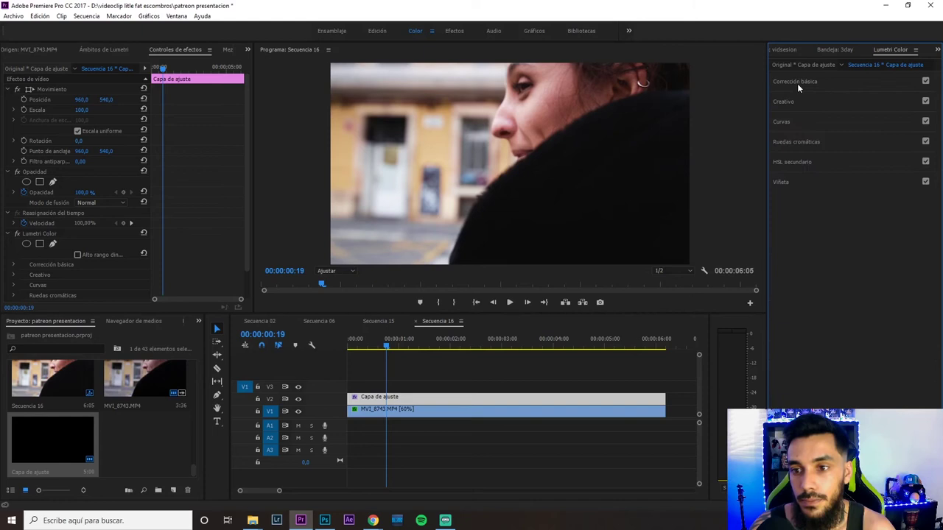
left_click(794, 100)
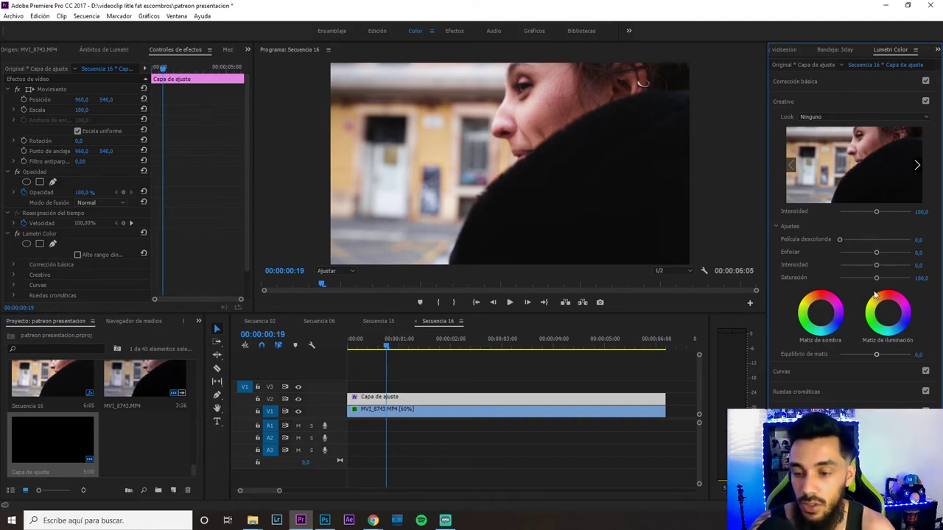
left_click(789, 103)
left_click(786, 122)
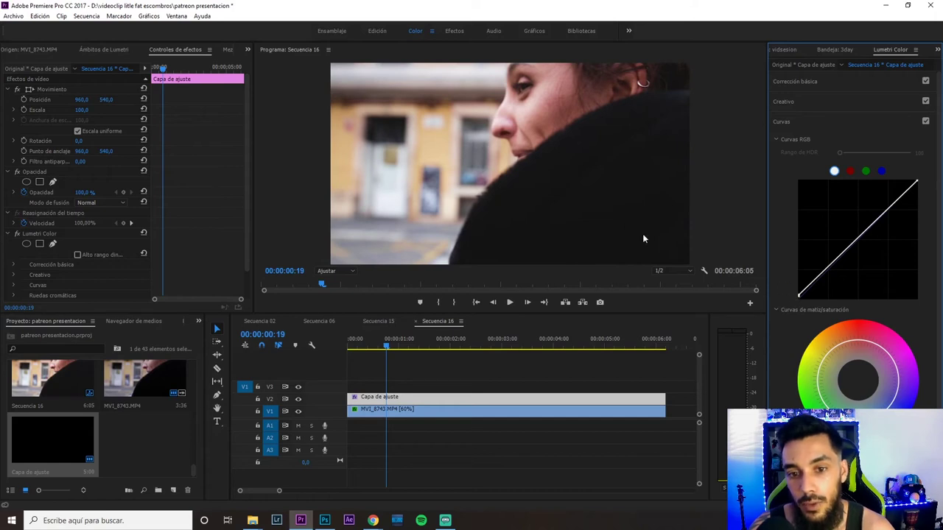
Pull down the RGB curve's shadows, add an upper point, lower the white point, and preview playback.
left_click_drag(820, 275, 828, 276)
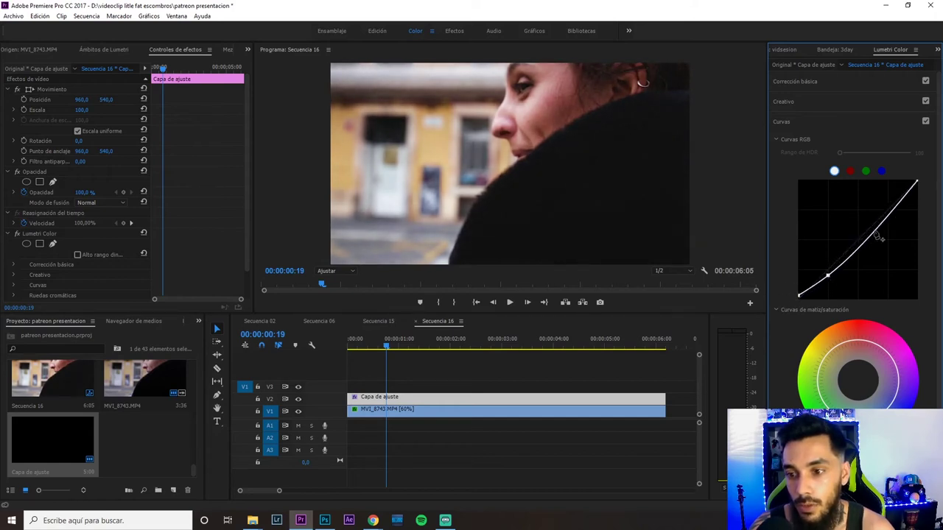
mouse_move(887, 222)
left_mouse_down()
mouse_move(887, 212)
mouse_move(888, 221)
left_mouse_up()
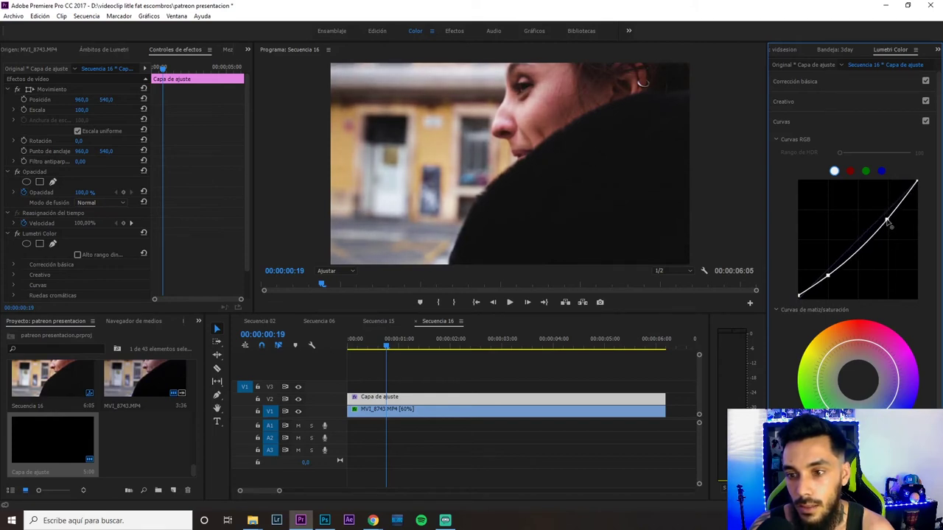
left_click_drag(918, 184, 928, 195)
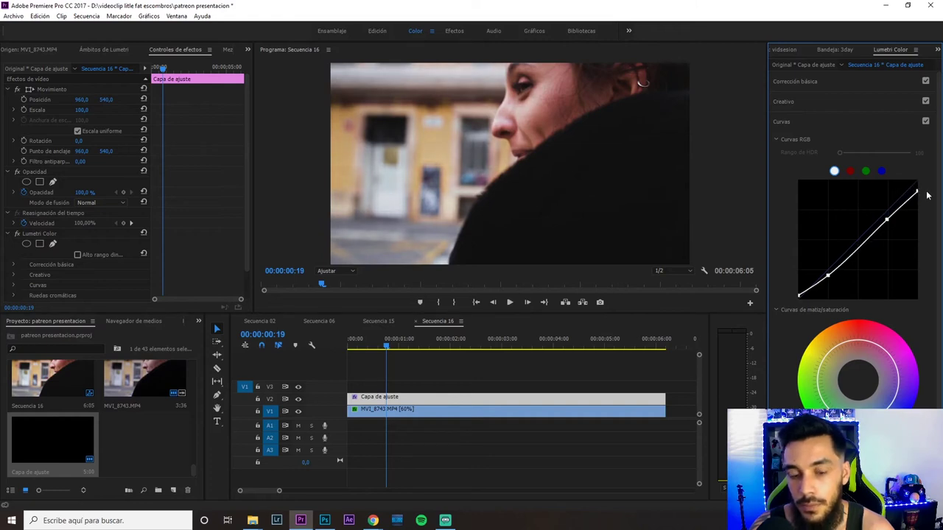
left_click(509, 302)
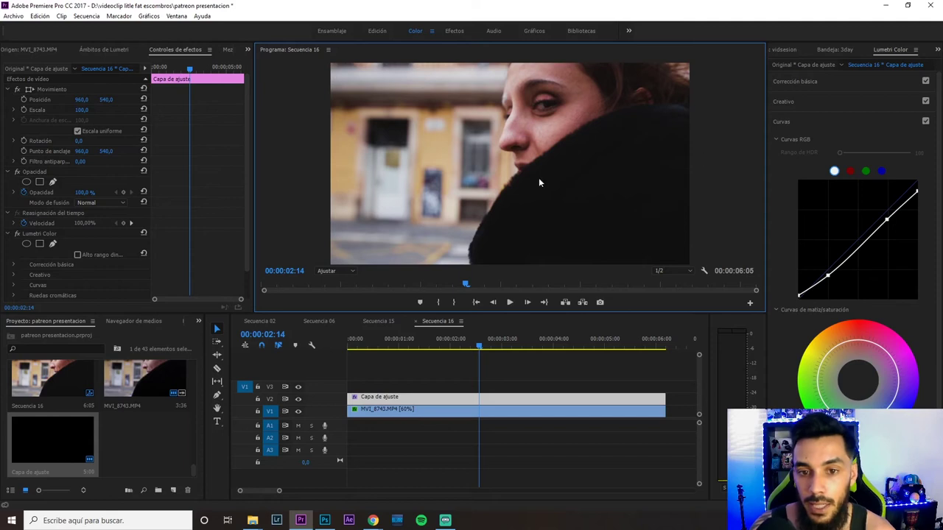
Lower the Highlights level in the Color Wheels to darken the portrait.
left_click(784, 123)
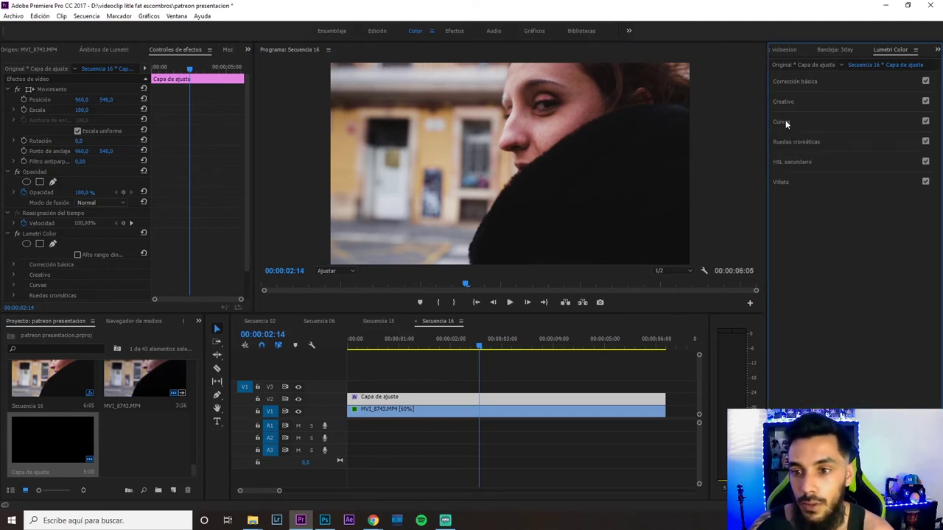
left_click(786, 142)
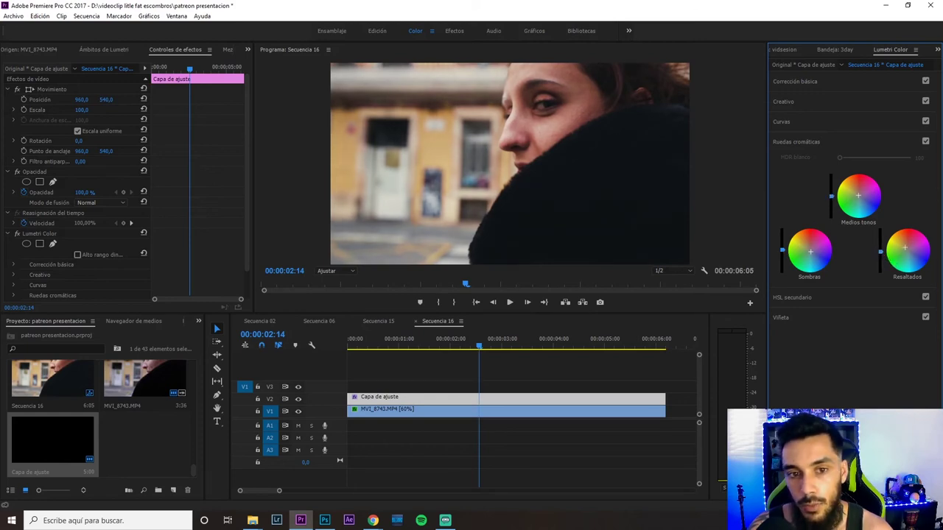
left_click_drag(881, 255, 880, 241)
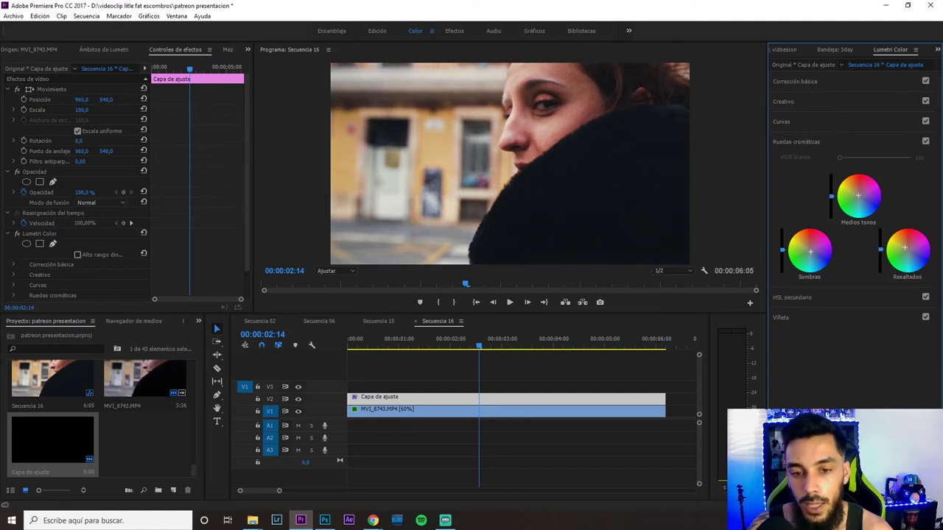
Briefly expand the HSL Secondary section to check it, then collapse it again.
left_click(796, 142)
left_click(793, 163)
scroll(812, 257, "down", 1)
scroll(812, 256, "up", 1)
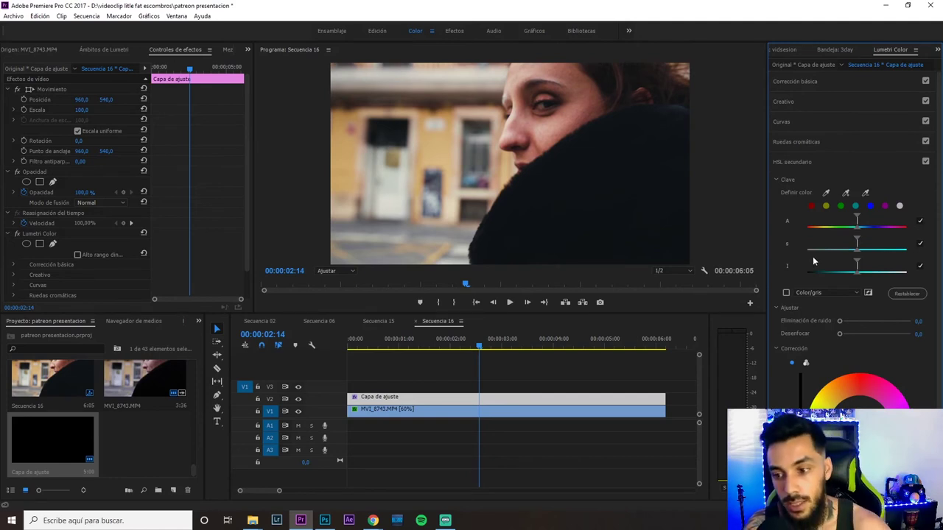
left_click(794, 162)
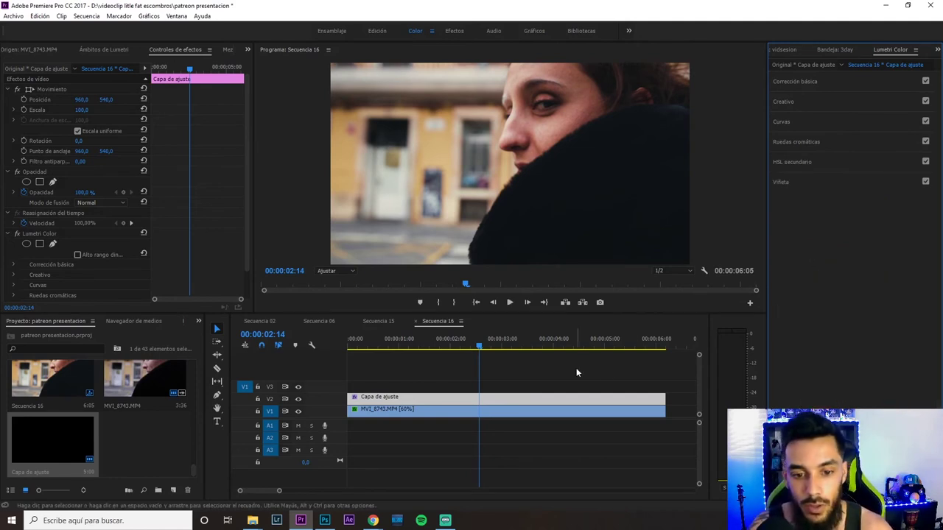
Play the sequence from the start to review it, then return to the first frame.
left_click(483, 355)
key("Home")
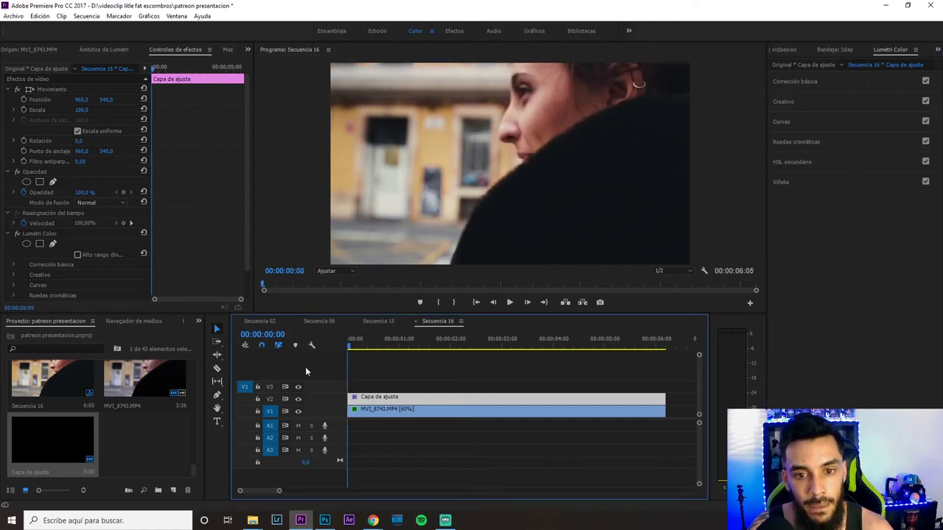
left_click(508, 303)
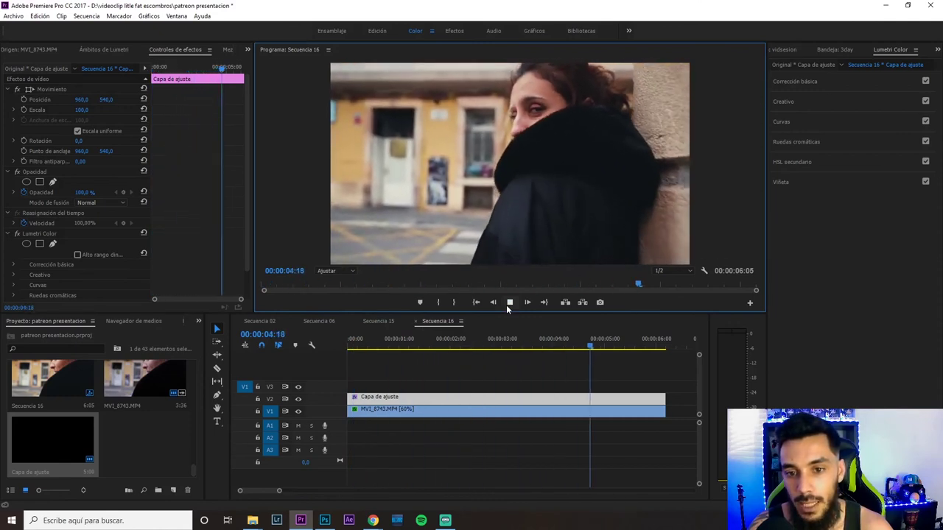
left_click(509, 303)
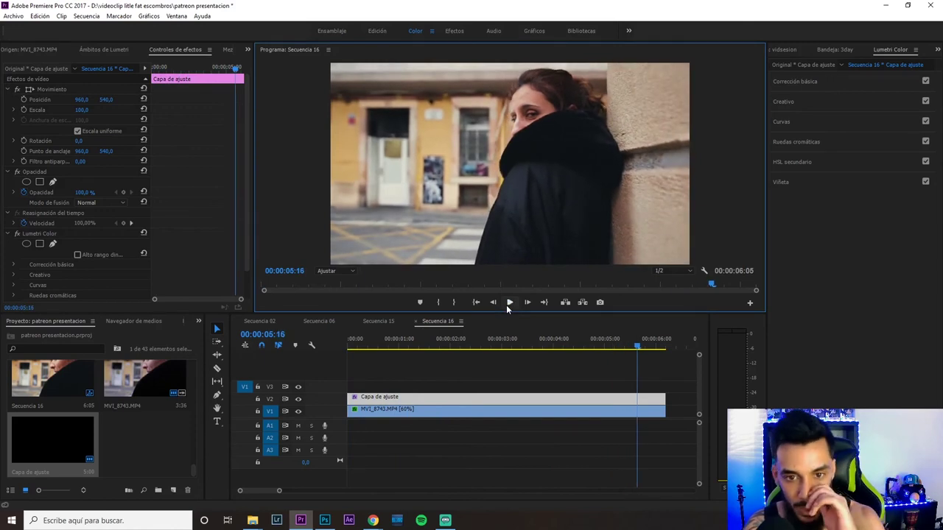
left_click(354, 366)
key("Left")
key("Left")
key("Left")
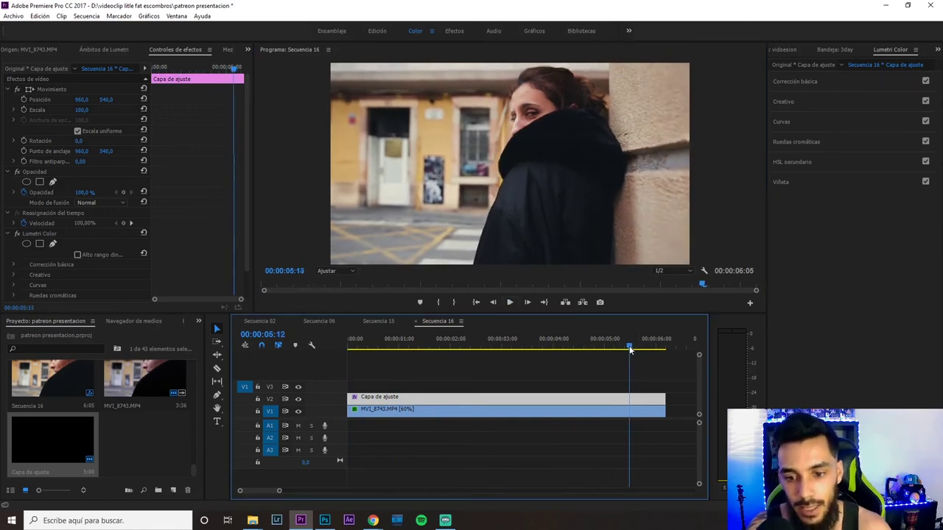
key("Home")
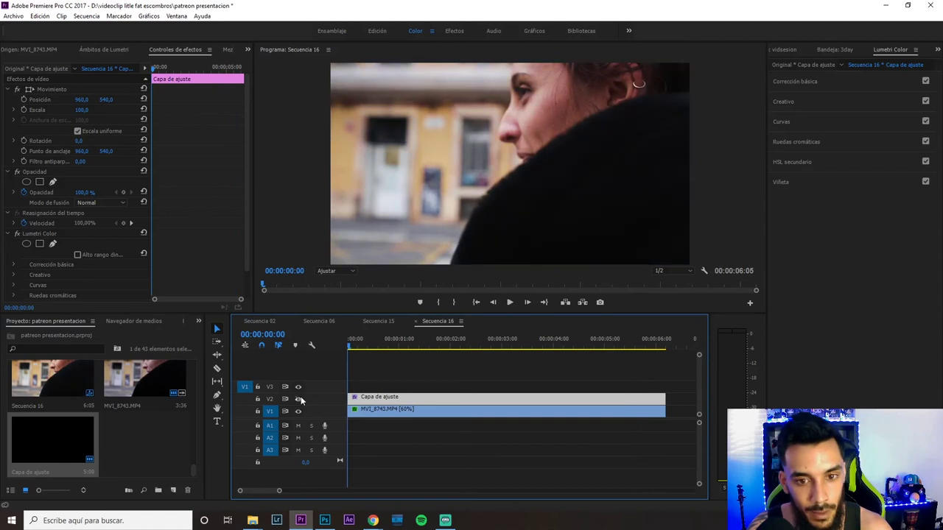
Hide the V2 adjustment layer track and select the MVI_8743 clip on V1.
left_click(299, 399)
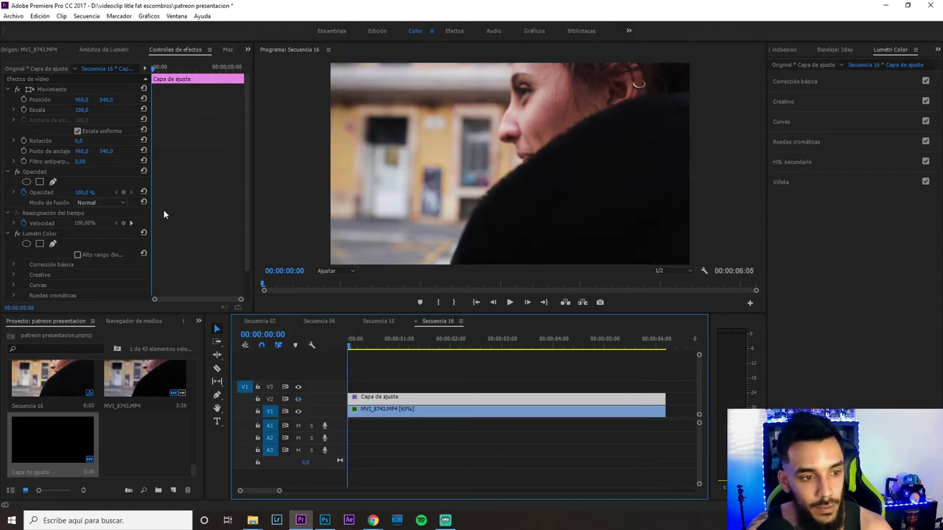
scroll(137, 246, "down", 1)
key("d")
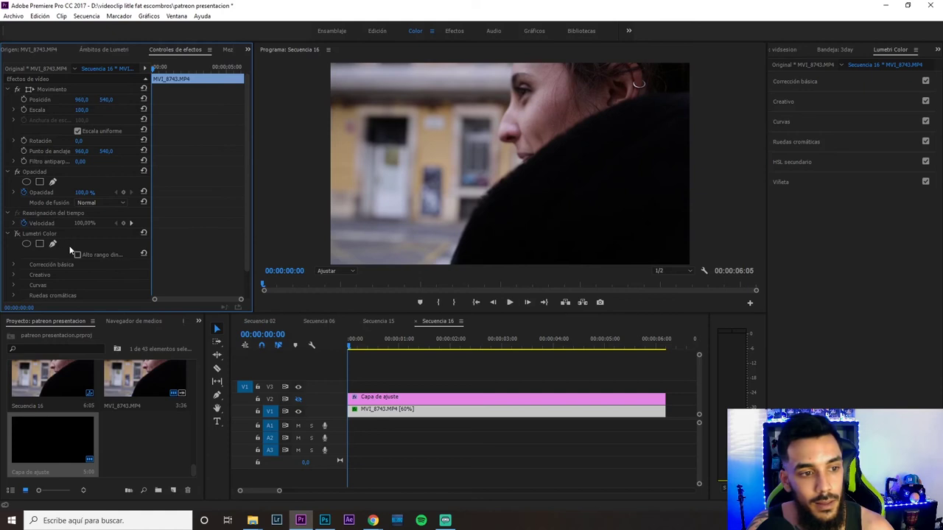
Bypass the clip's own Lumetri Color effect, then select the adjustment layer on V2.
left_click(17, 236)
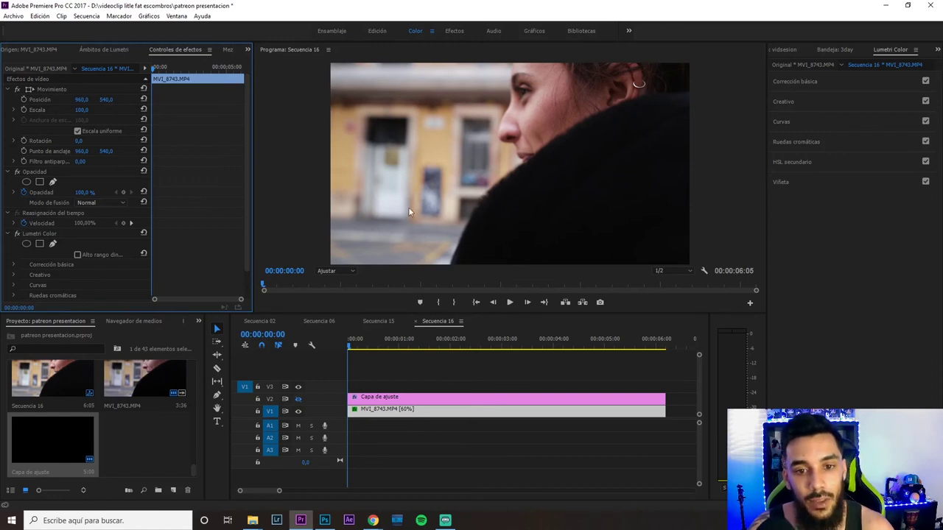
left_click(414, 400)
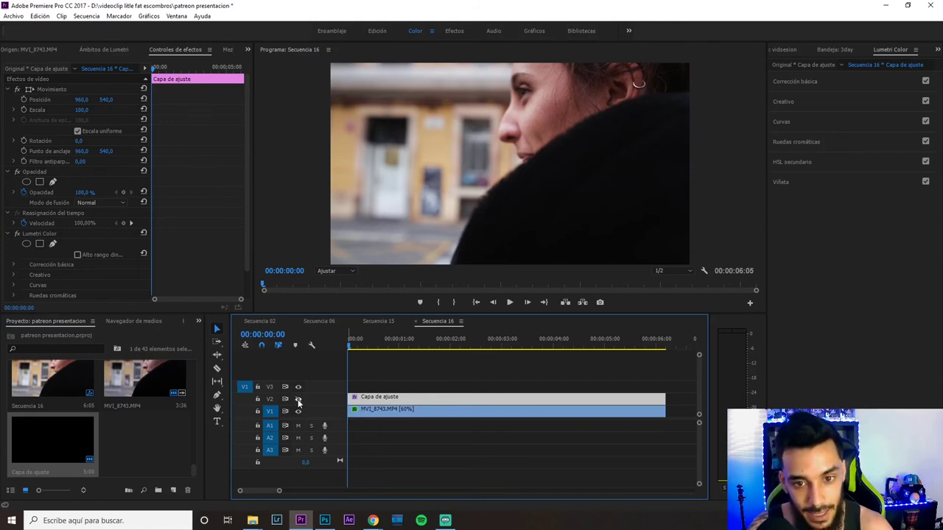
Re-enable the V2 track output and play the sequence twice to review both grades together.
left_click(299, 400)
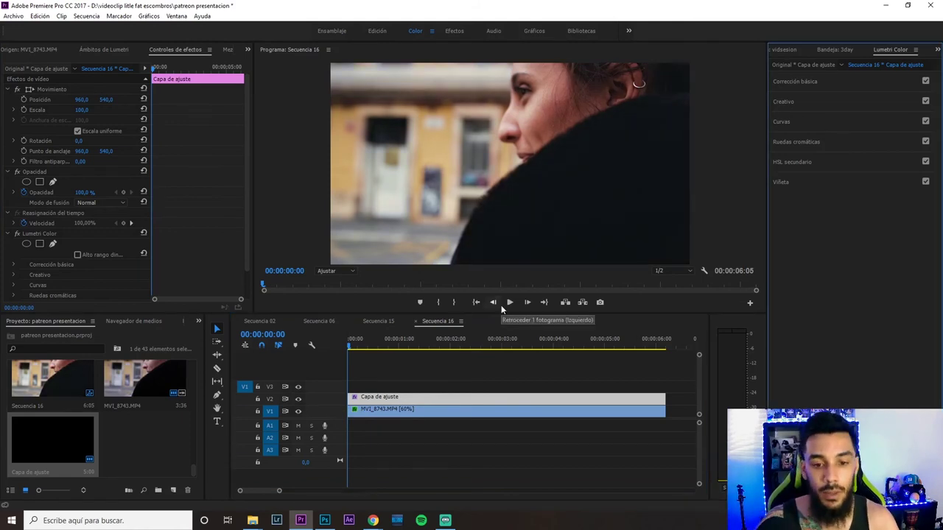
left_click(509, 303)
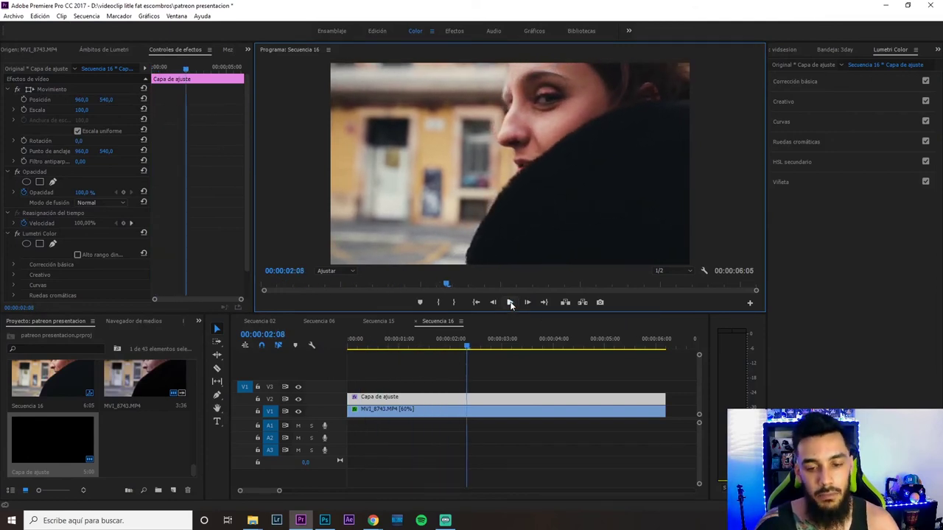
left_click(509, 302)
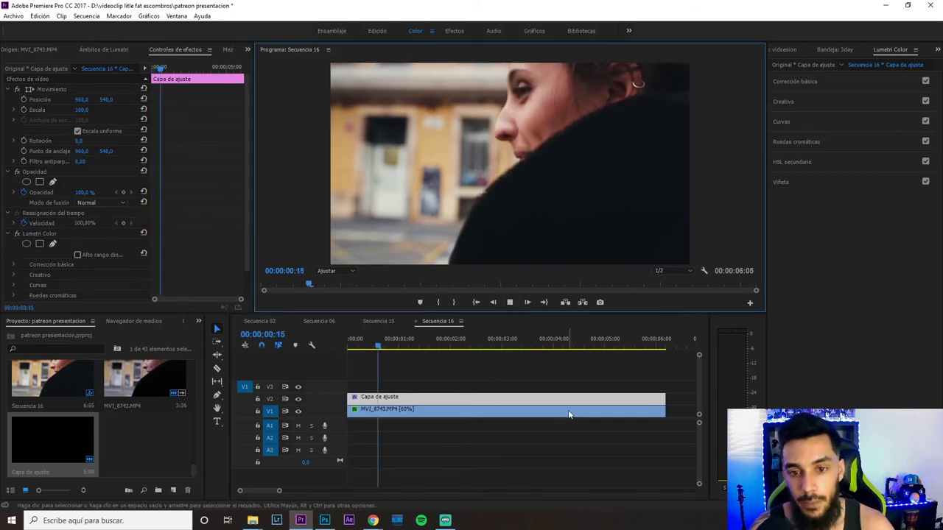